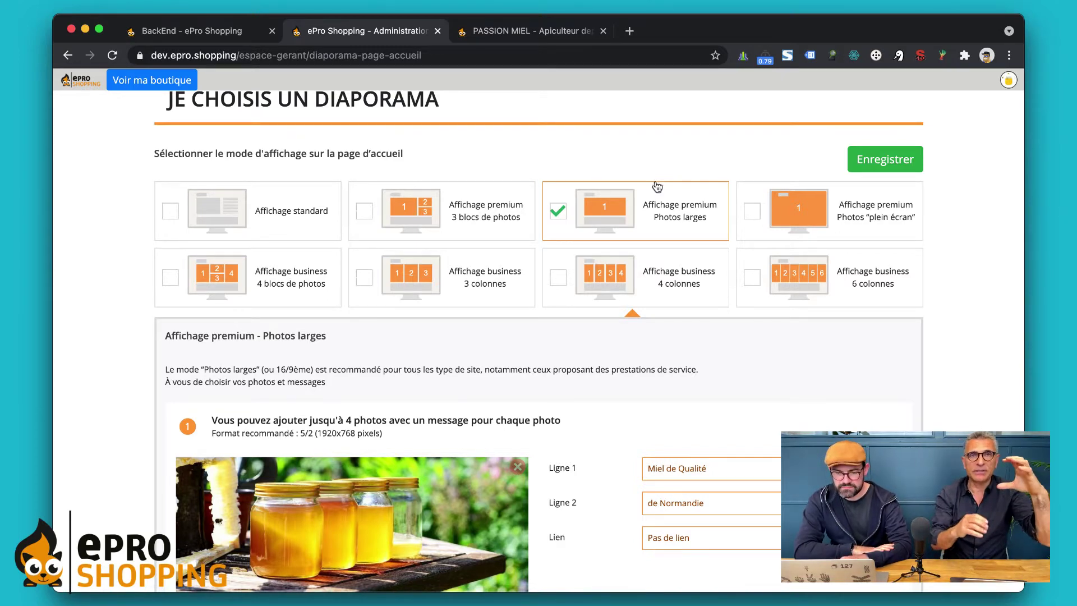
Step: Examine the home page slideshow display modes, from standard through the premium layouts to the business column layouts
key(super+equal)
key(super+equal)
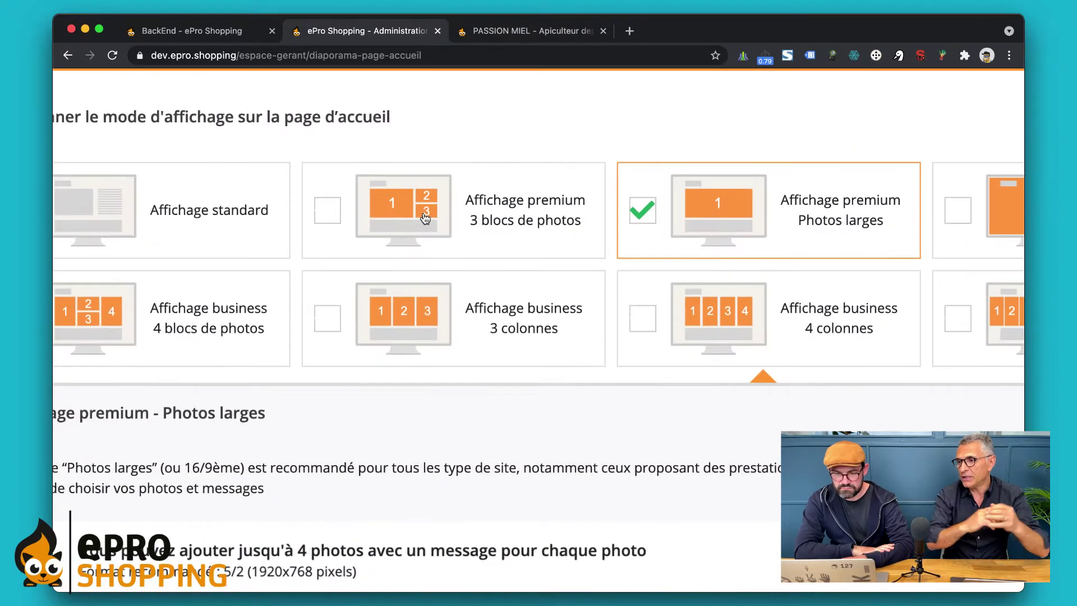
key(super+equal)
scroll(424, 218, left, 1)
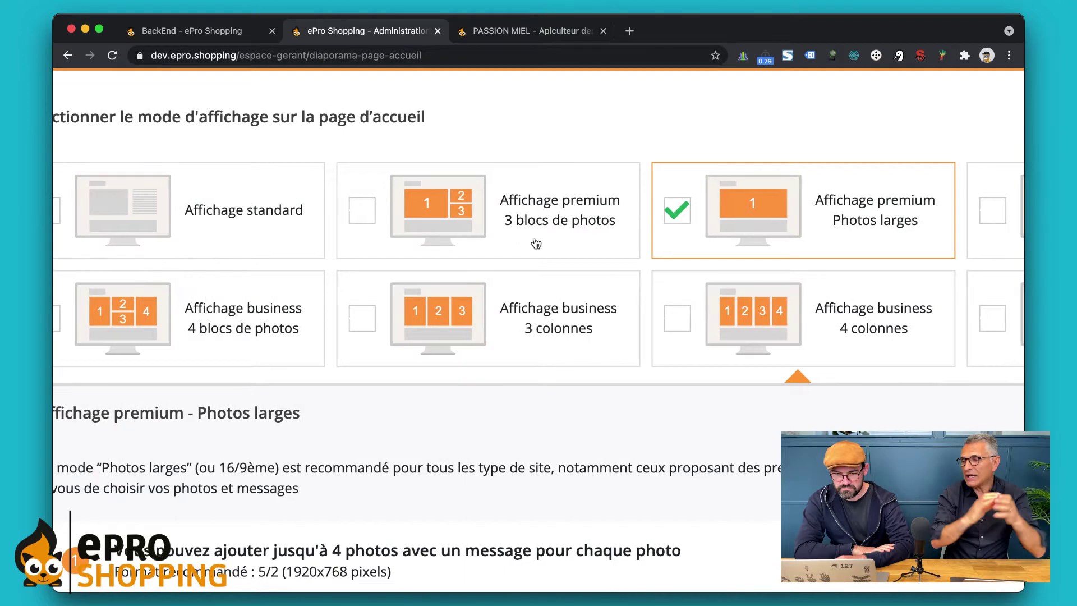
scroll(536, 243, right, 5)
scroll(536, 243, right, 2)
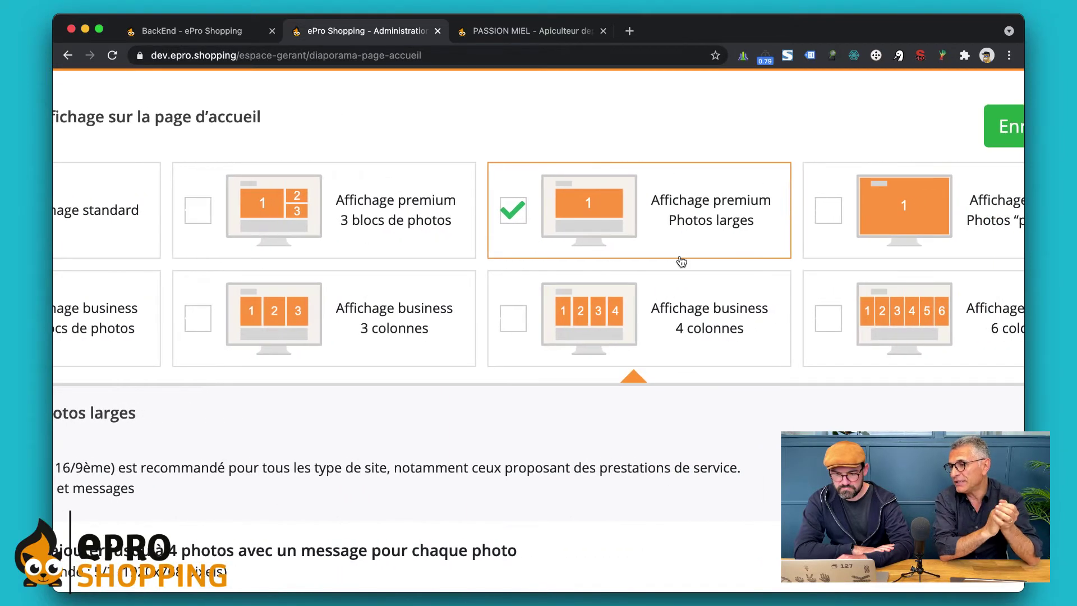
scroll(681, 262, right, 4)
scroll(840, 252, right, 5)
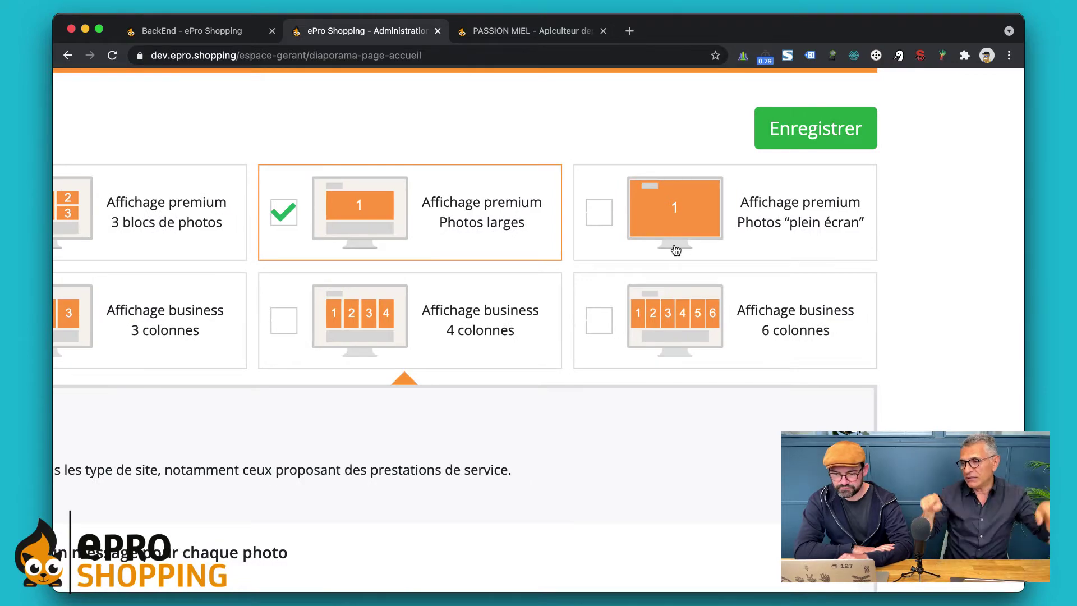
scroll(676, 251, left, 15)
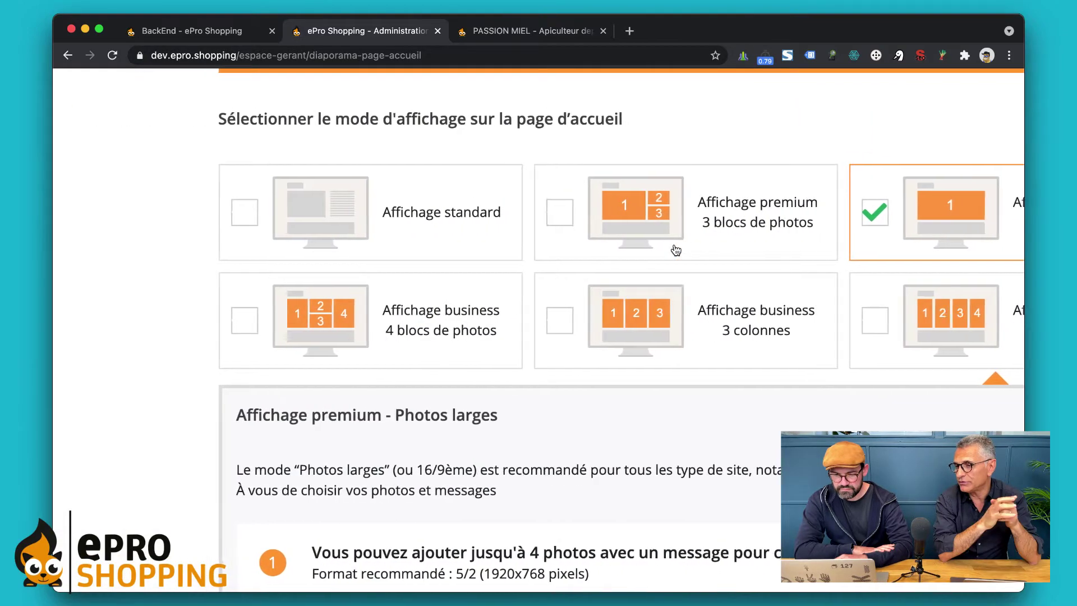
scroll(676, 250, down, 3)
scroll(375, 194, up, 5)
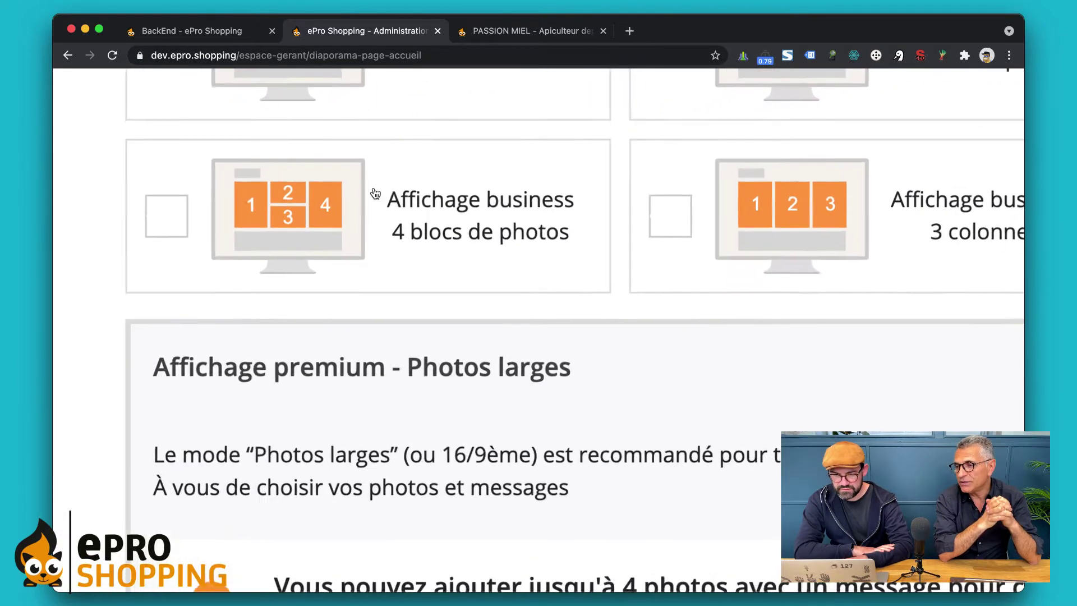
scroll(375, 194, up, 2)
scroll(375, 193, left, 2)
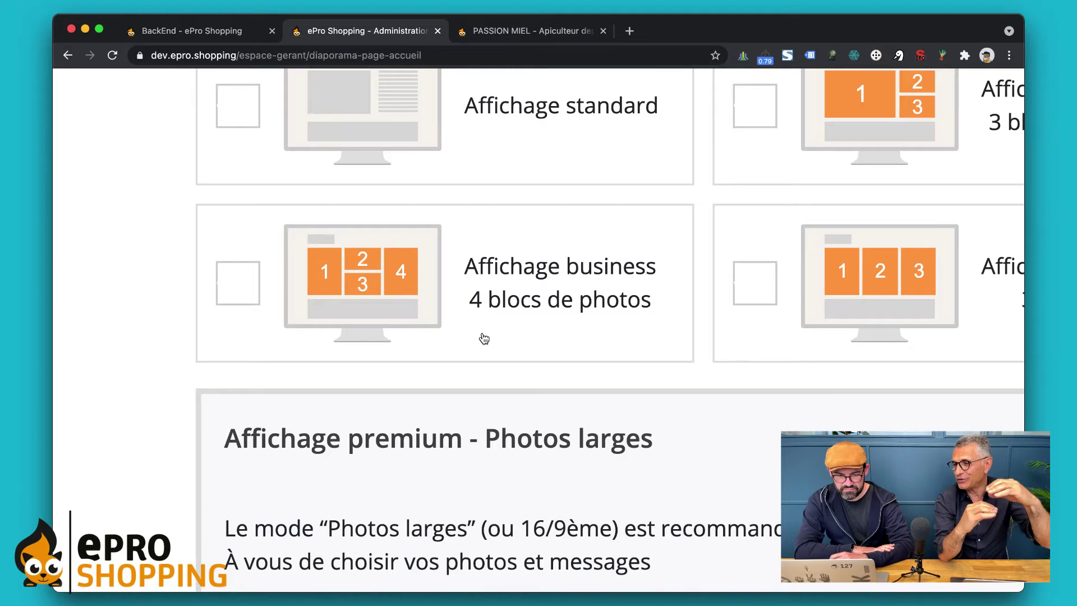
scroll(484, 339, right, 6)
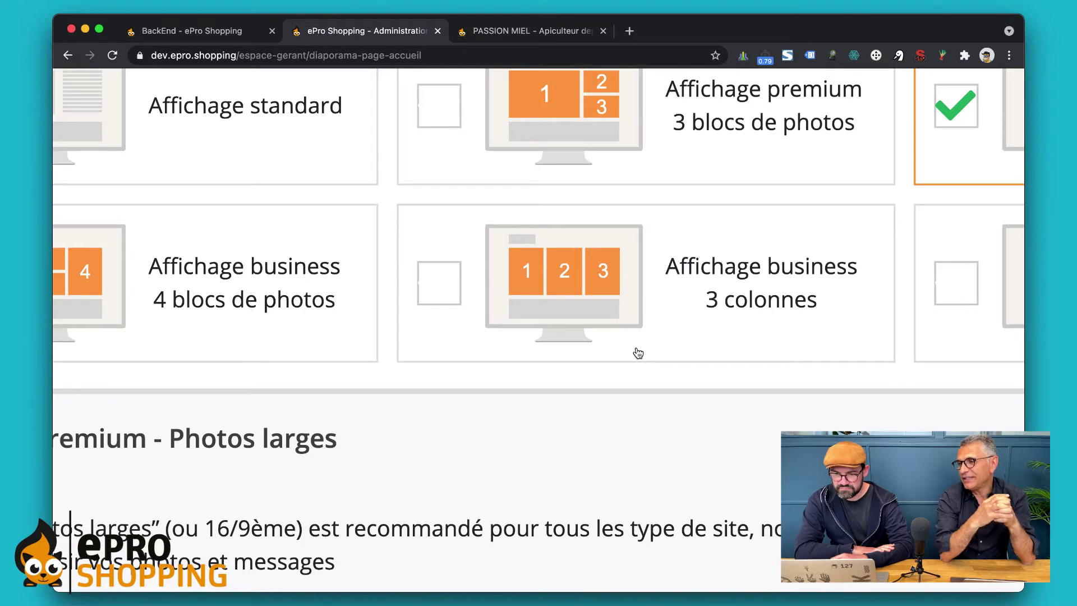
scroll(638, 353, right, 9)
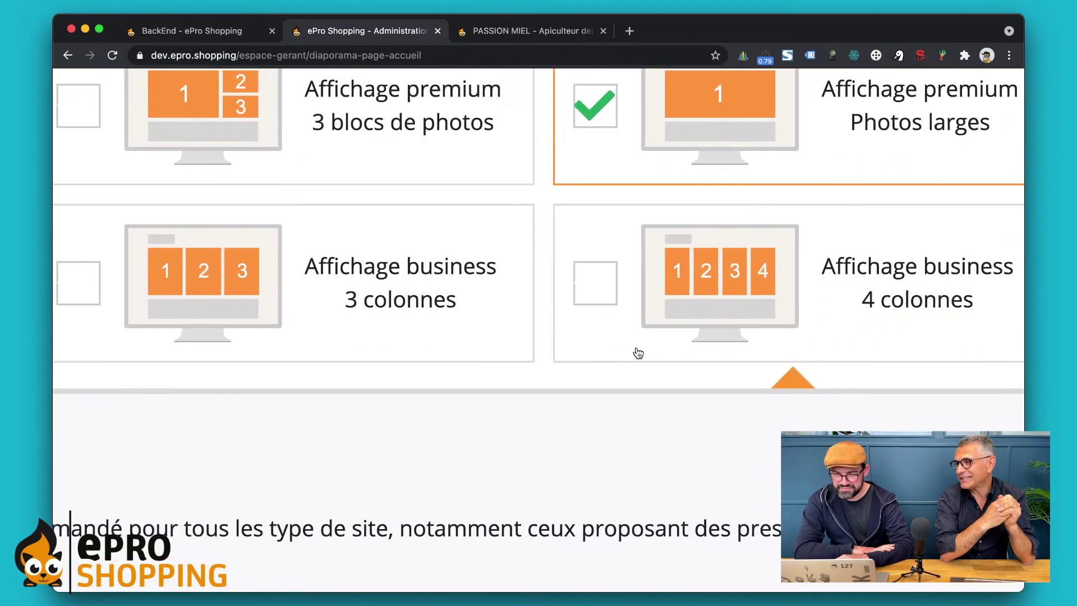
scroll(639, 353, right, 8)
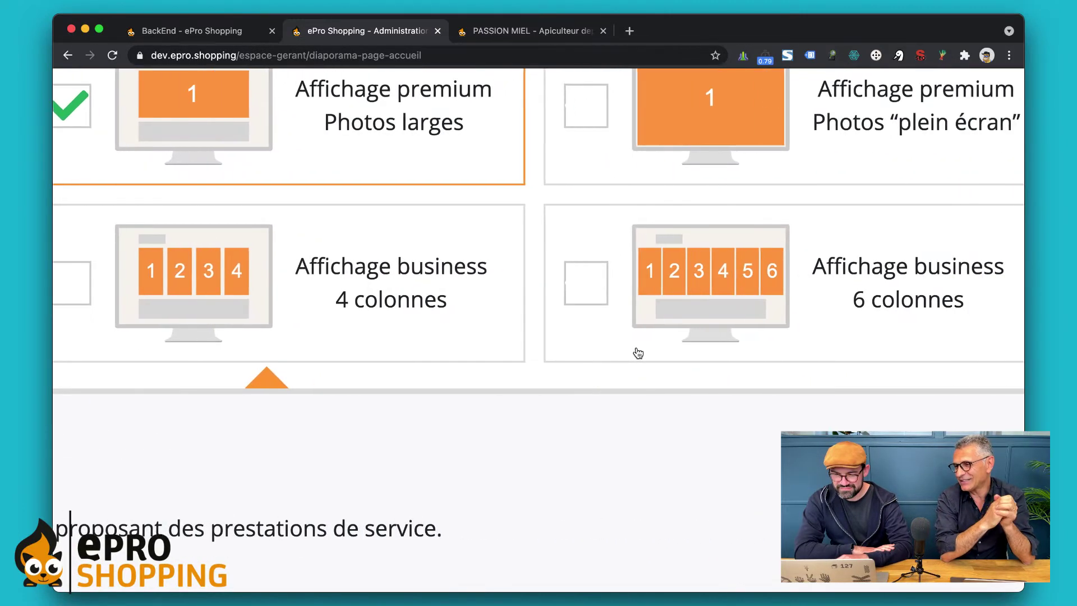
scroll(618, 352, right, 1)
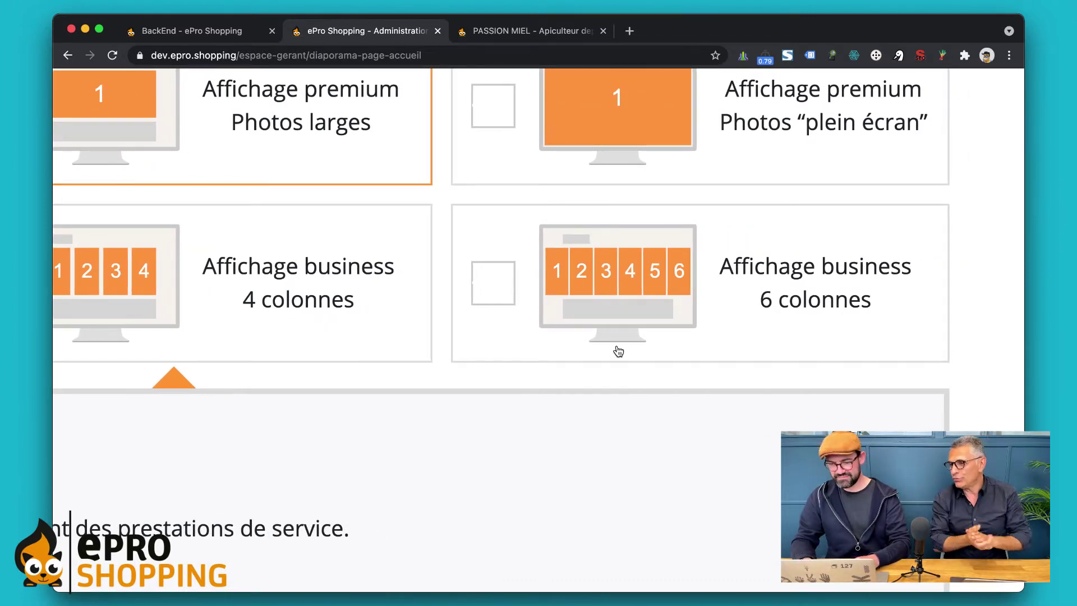
Step: Select the "Affichage business 6 colonnes" display mode for the home page slideshow
scroll(619, 351, down, 5)
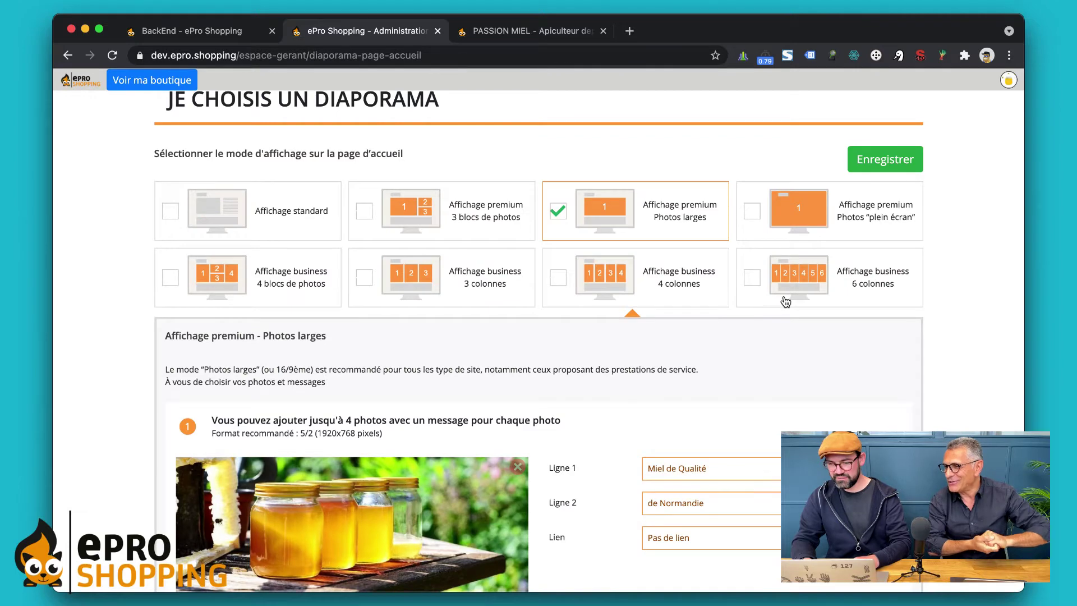
click(810, 287)
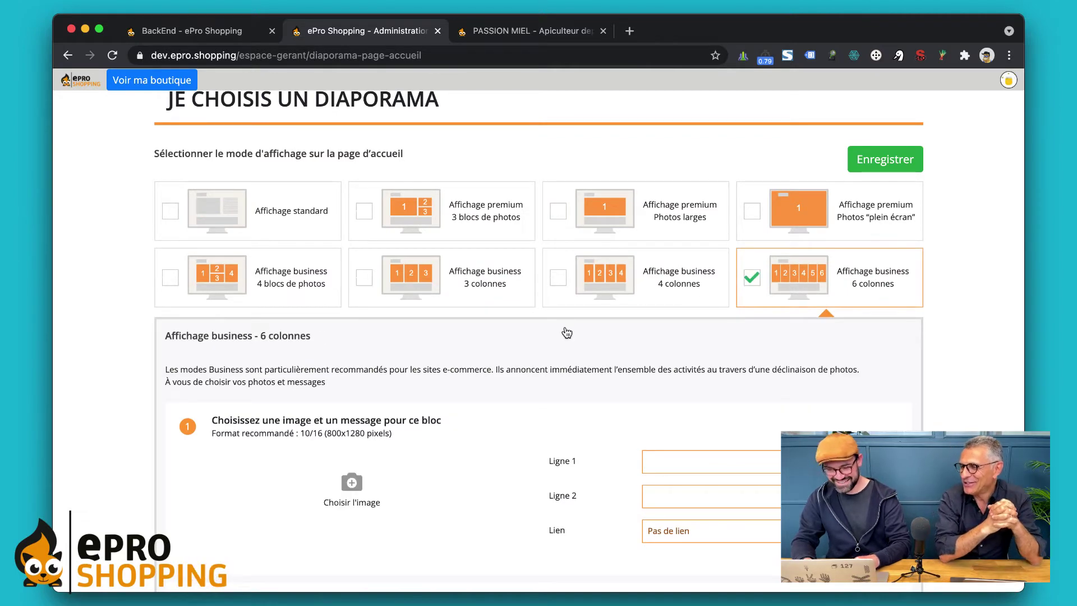
scroll(564, 329, down, 5)
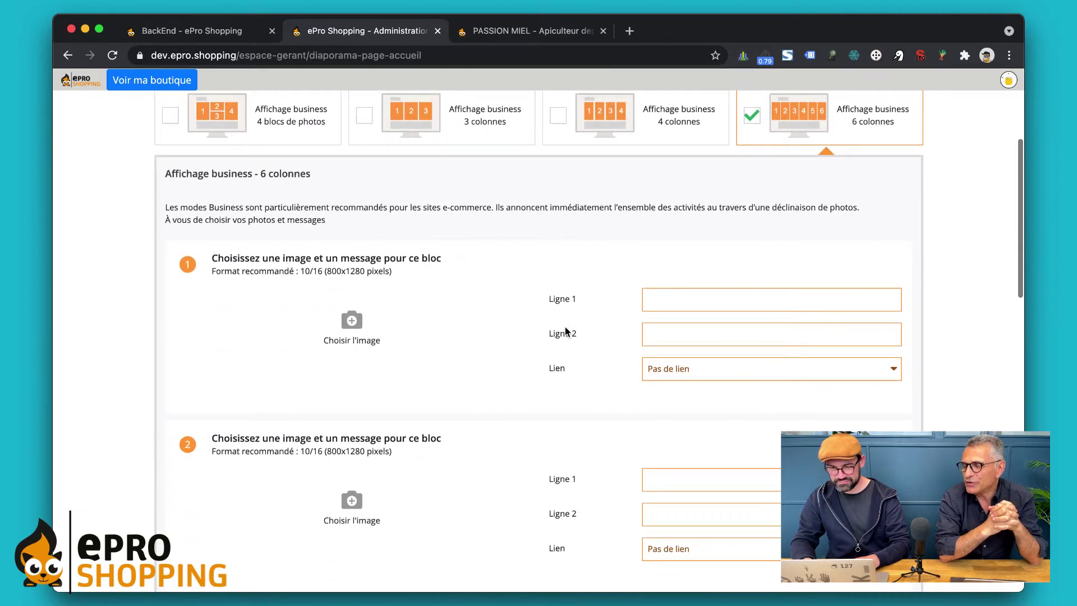
scroll(564, 329, down, 1)
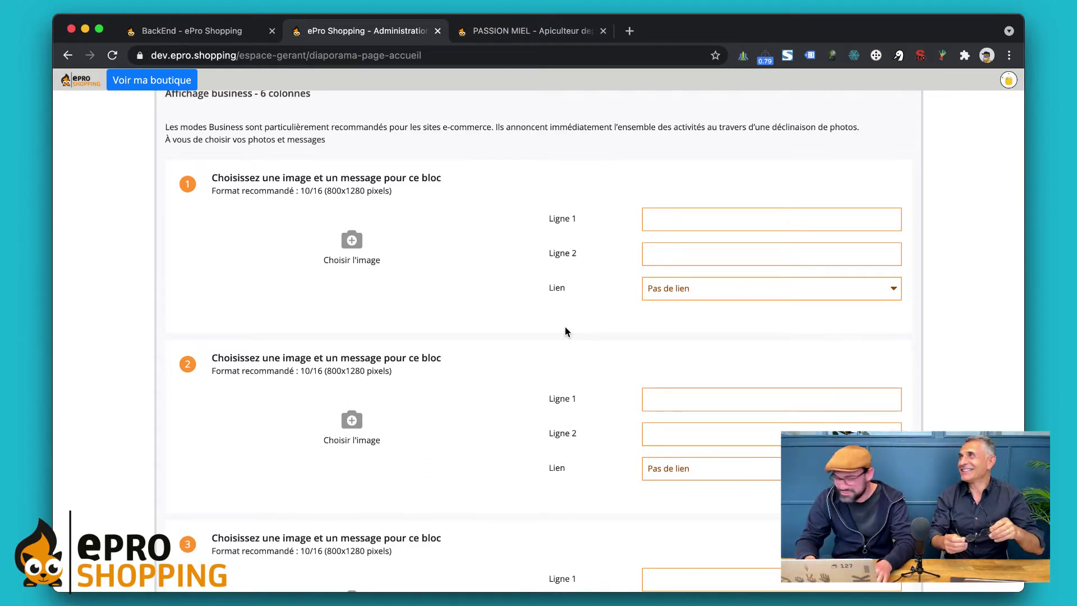
Step: Choose photo_1.jpg from the photos_passion_miel folder as the image for block 1
key(super+Tab)
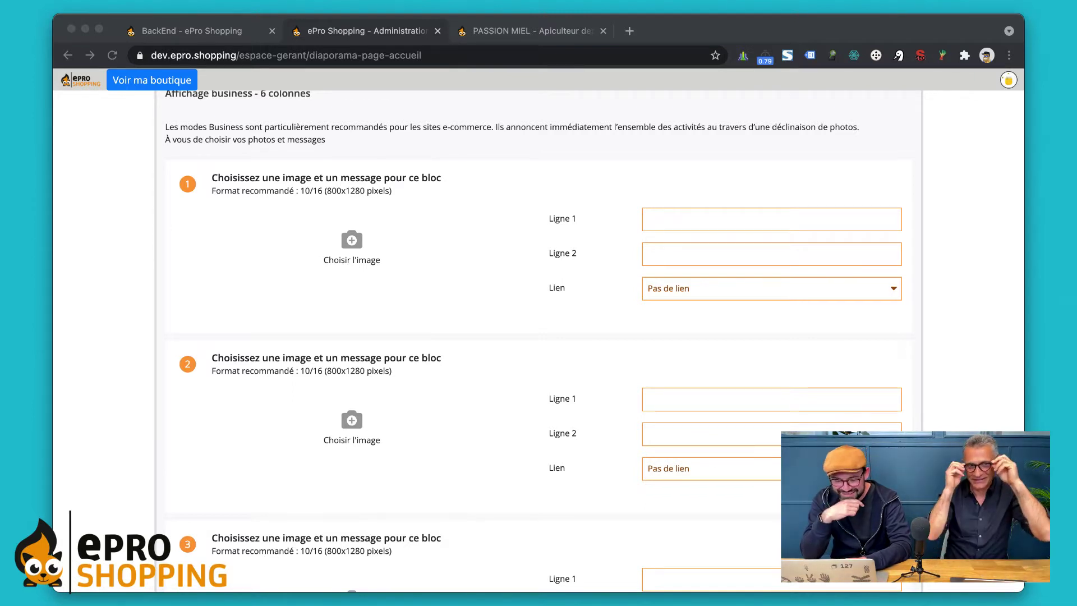
click(440, 514)
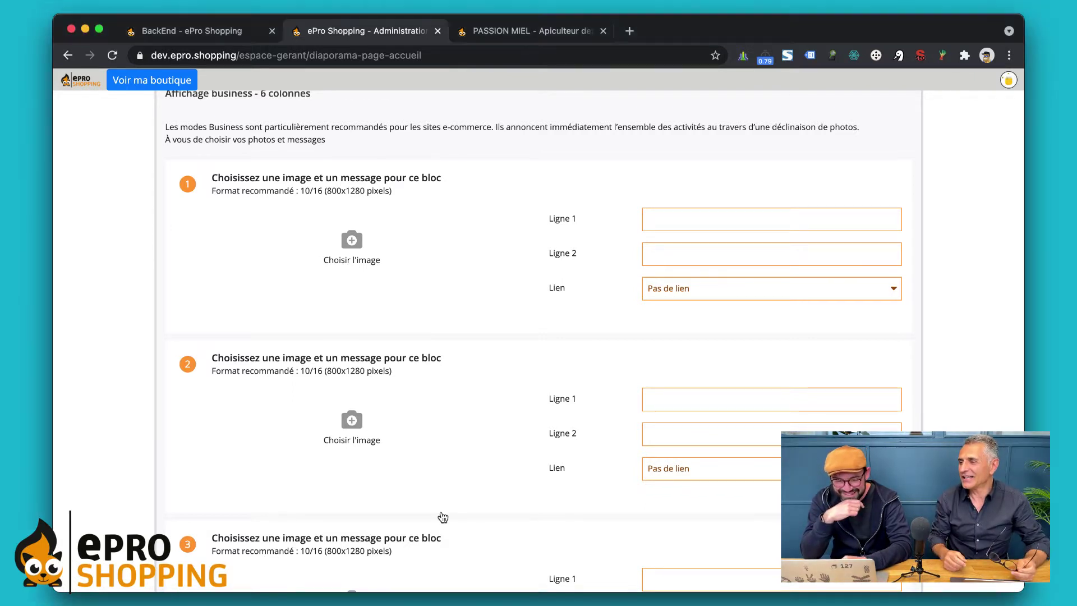
scroll(356, 233, up, 3)
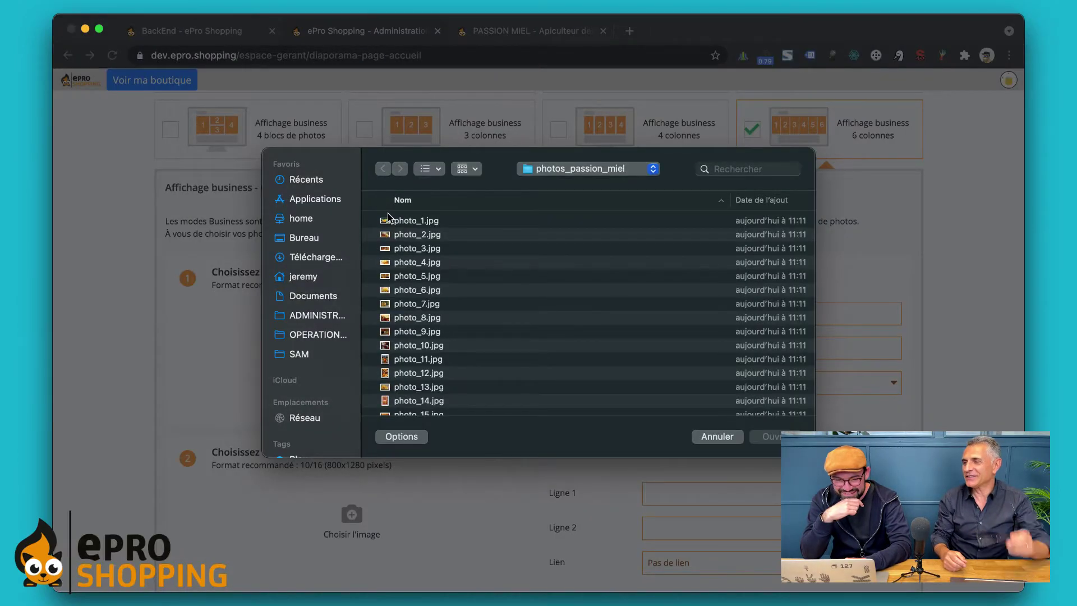
click(418, 220)
click(772, 436)
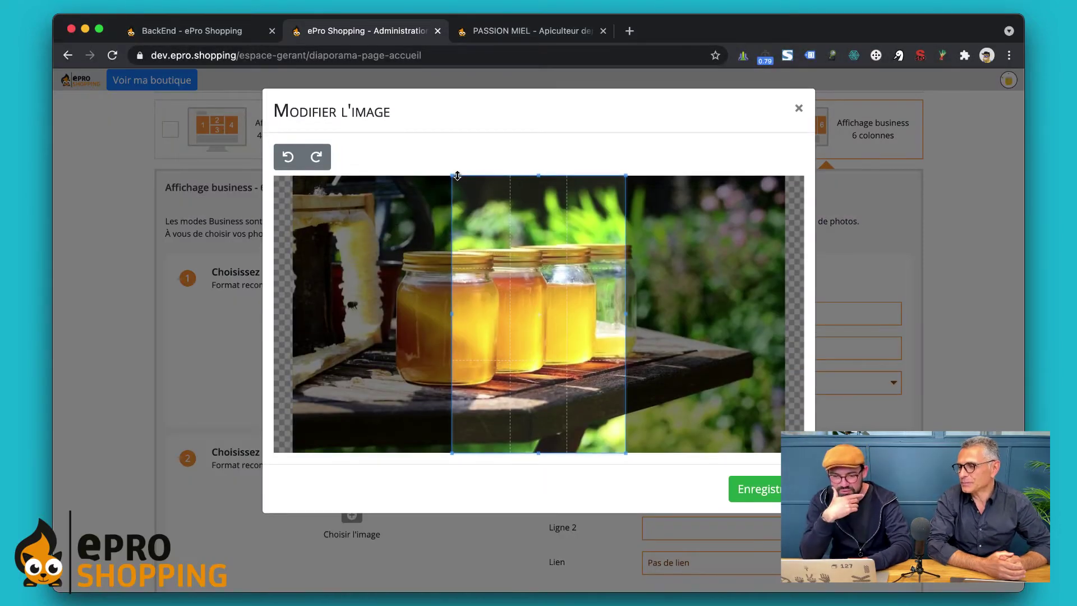
Step: Shift the crop frame of block 1's photo left over the front honey jars and save the crop
drag(453, 177, 428, 167)
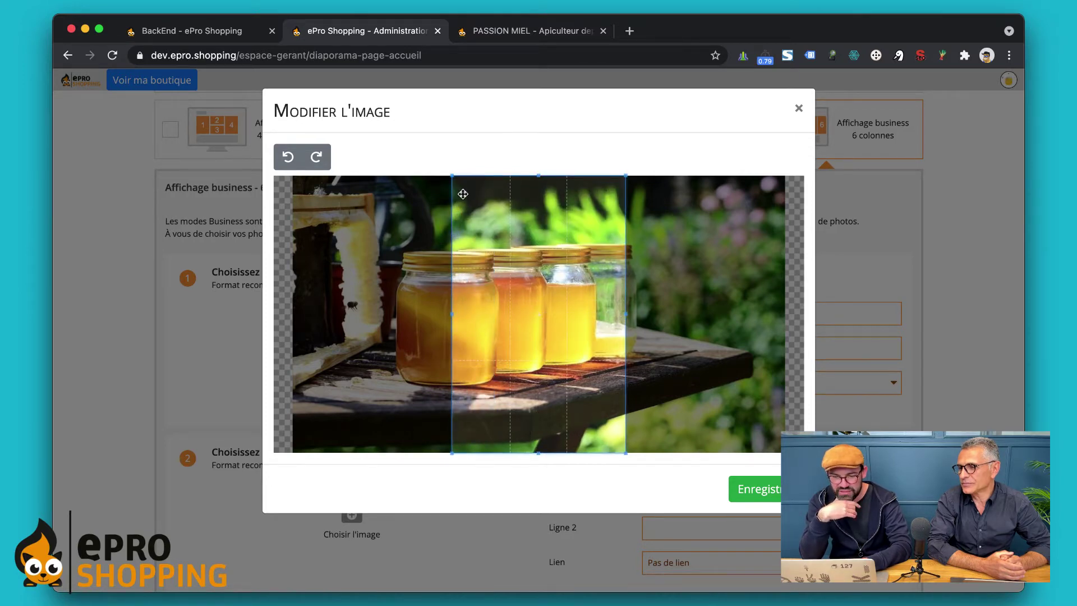
drag(487, 222, 447, 224)
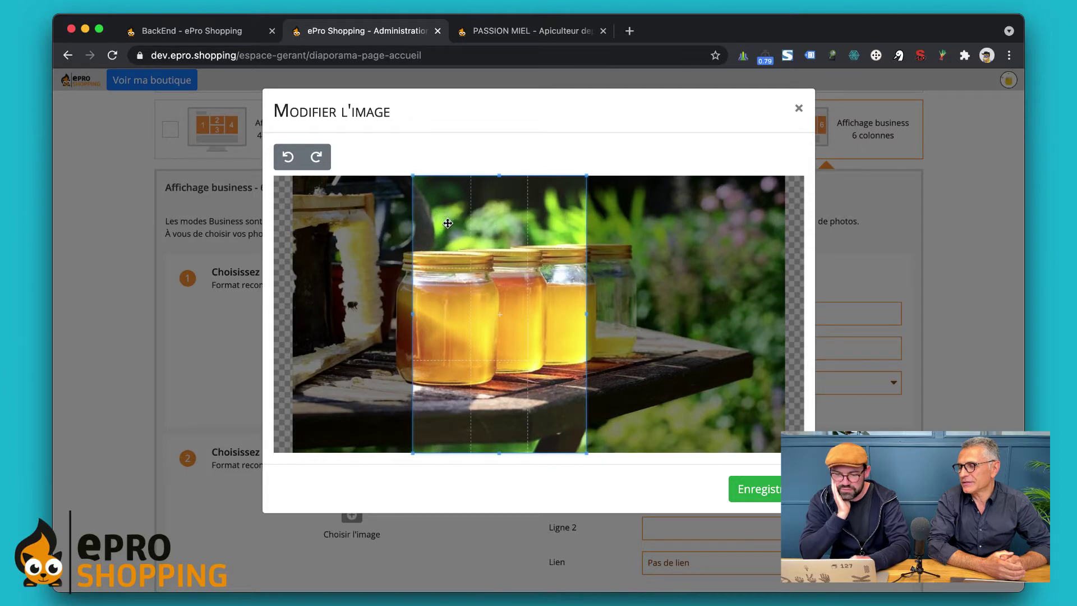
click(746, 489)
Step: Choose photo_2.jpg from the photos_passion_miel folder as the image for block 2
scroll(543, 376, down, 2)
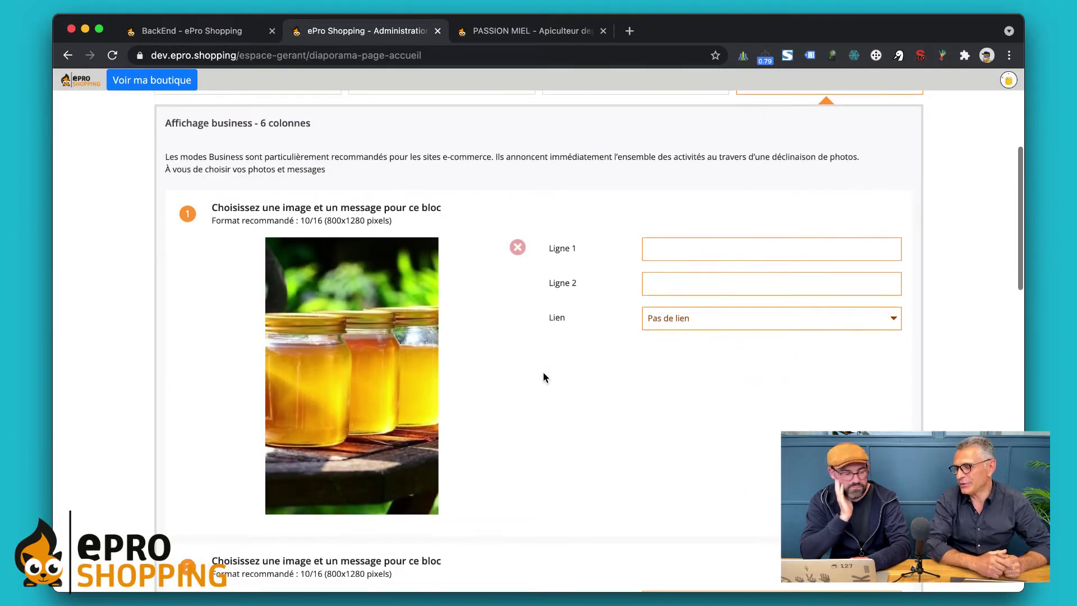
scroll(513, 359, down, 10)
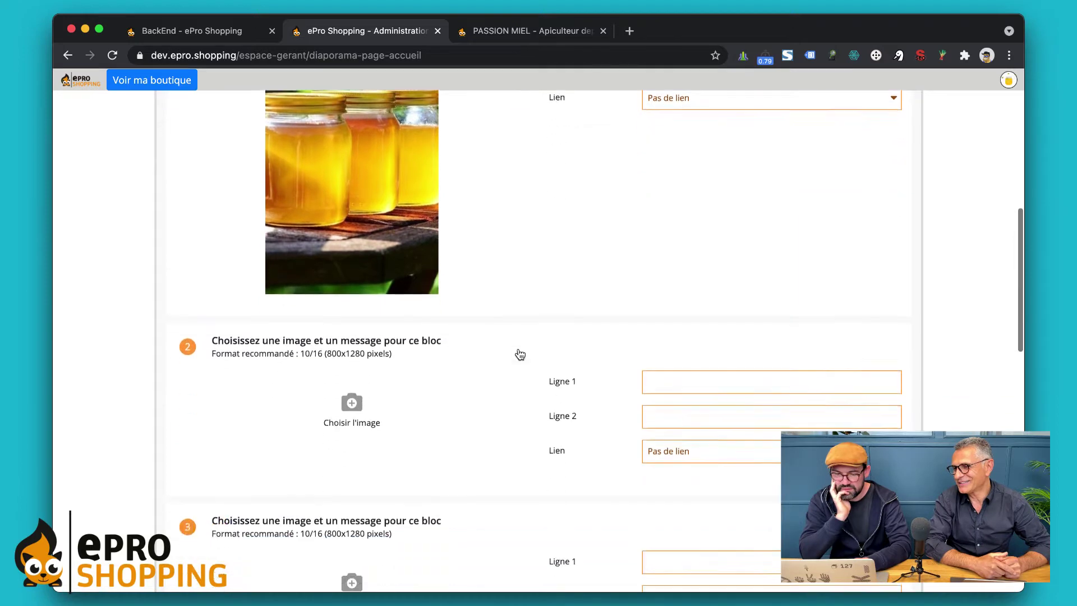
click(352, 290)
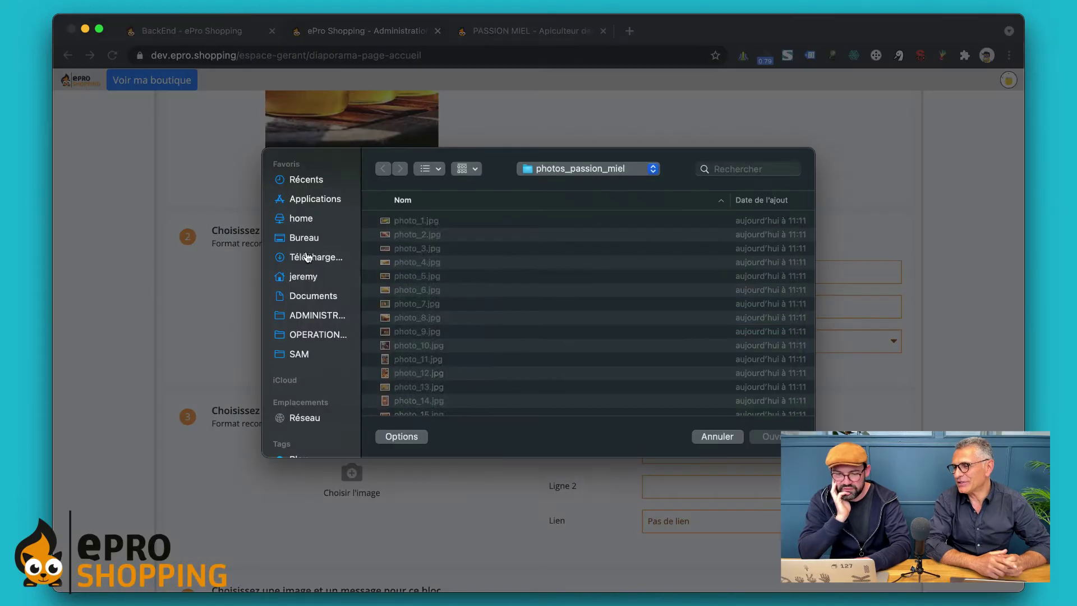
click(402, 224)
double_click(402, 231)
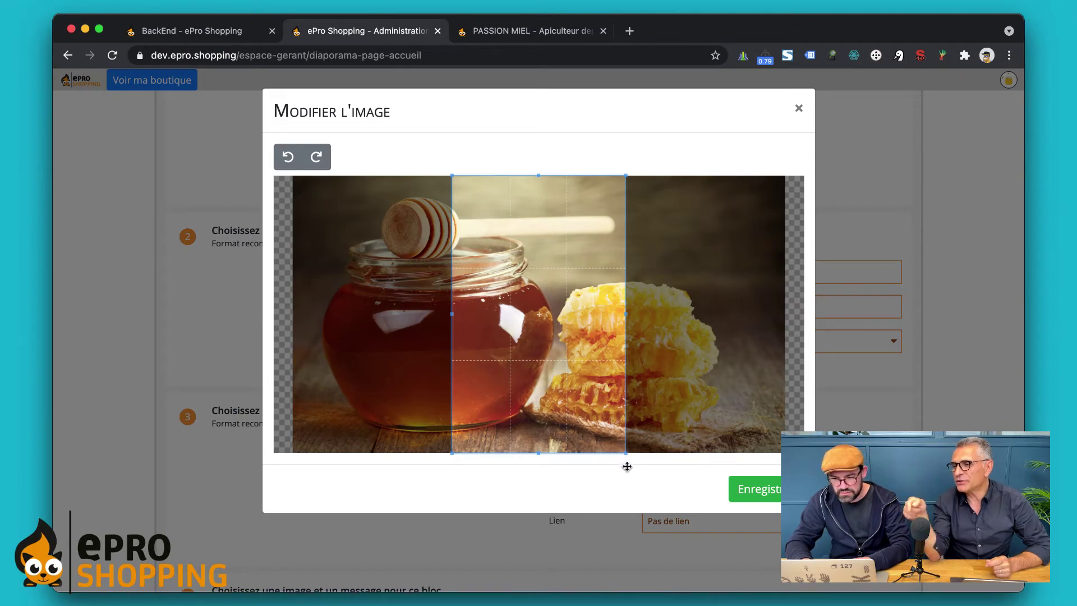
Step: Rotate block 2's honey pot photo clockwise through a full turn in four quarter-turn steps
click(322, 162)
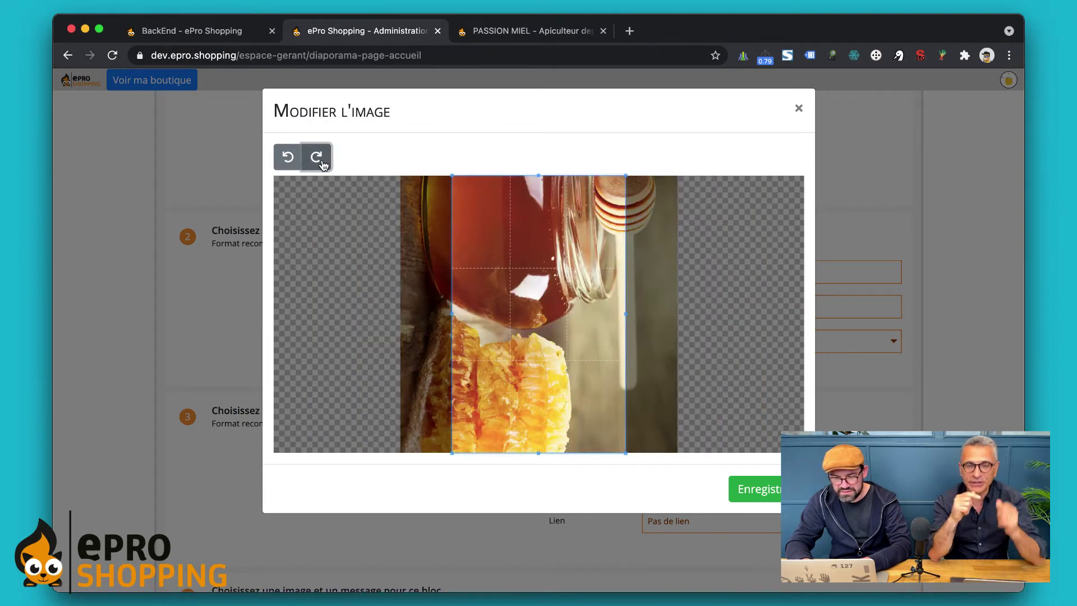
click(322, 161)
click(322, 162)
click(322, 161)
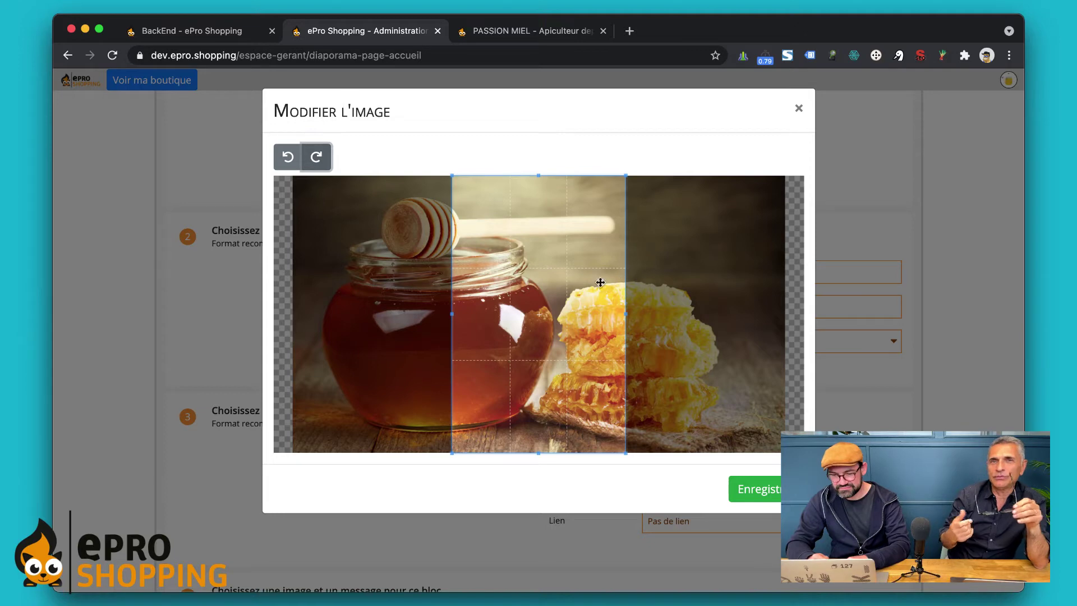
Step: Shift the crop frame of block 2's photo left over the honey pot and dipper and save the crop
drag(560, 264, 482, 265)
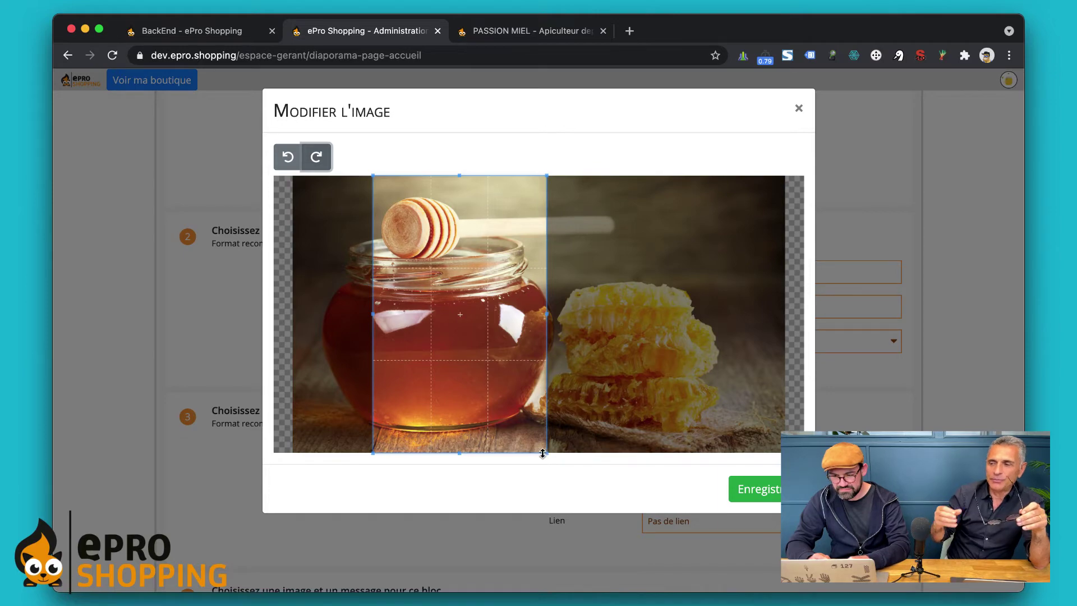
click(755, 488)
Step: Add photo_3.jpg to block 3, with the crop frame shifted right of the photo's centre, and save the crop
scroll(541, 377, down, 10)
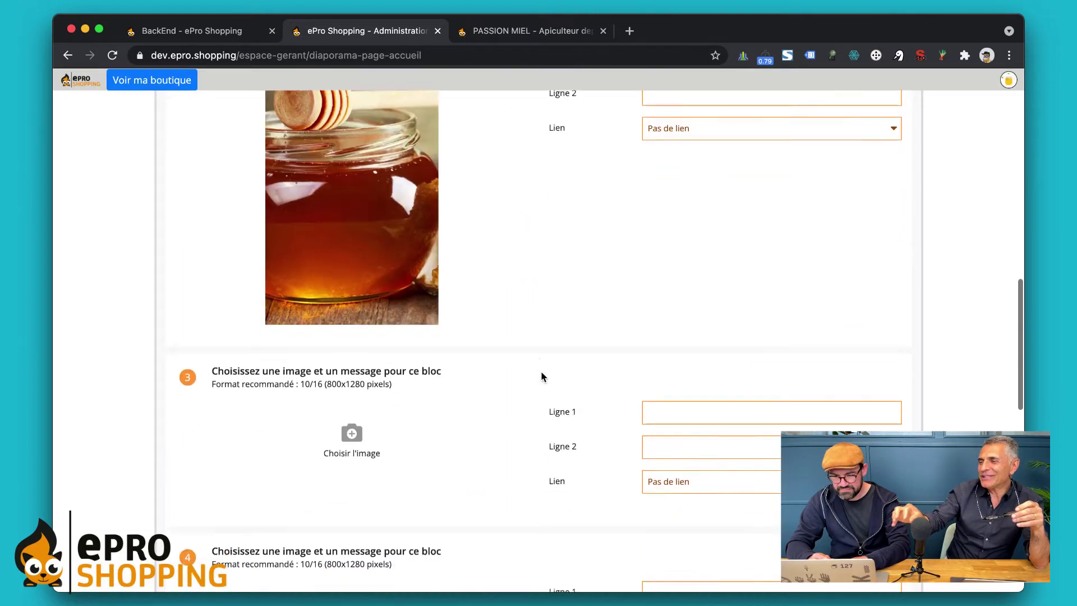
click(314, 377)
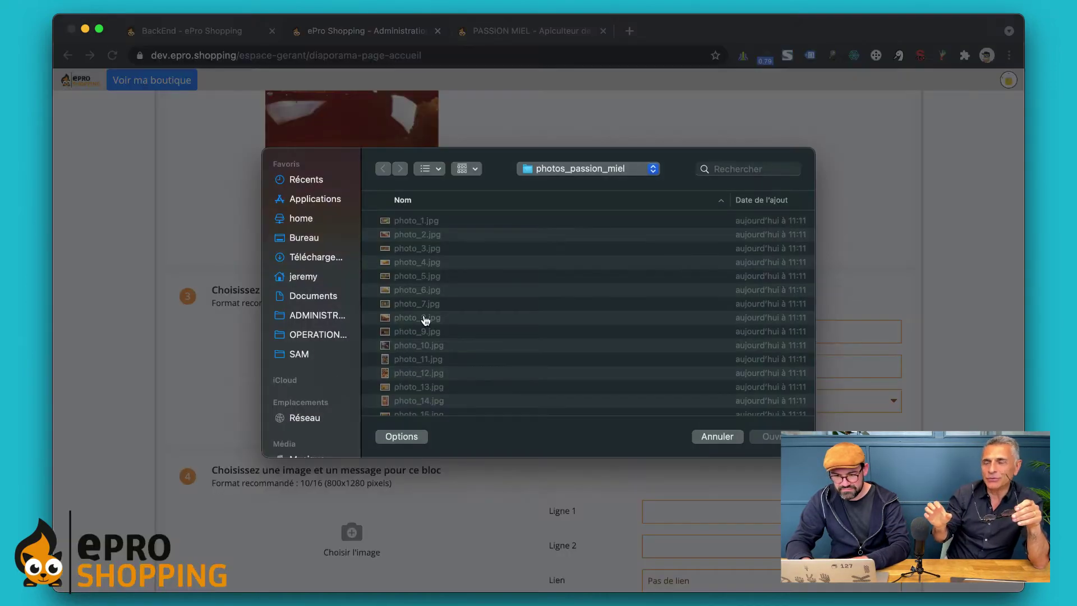
double_click(395, 247)
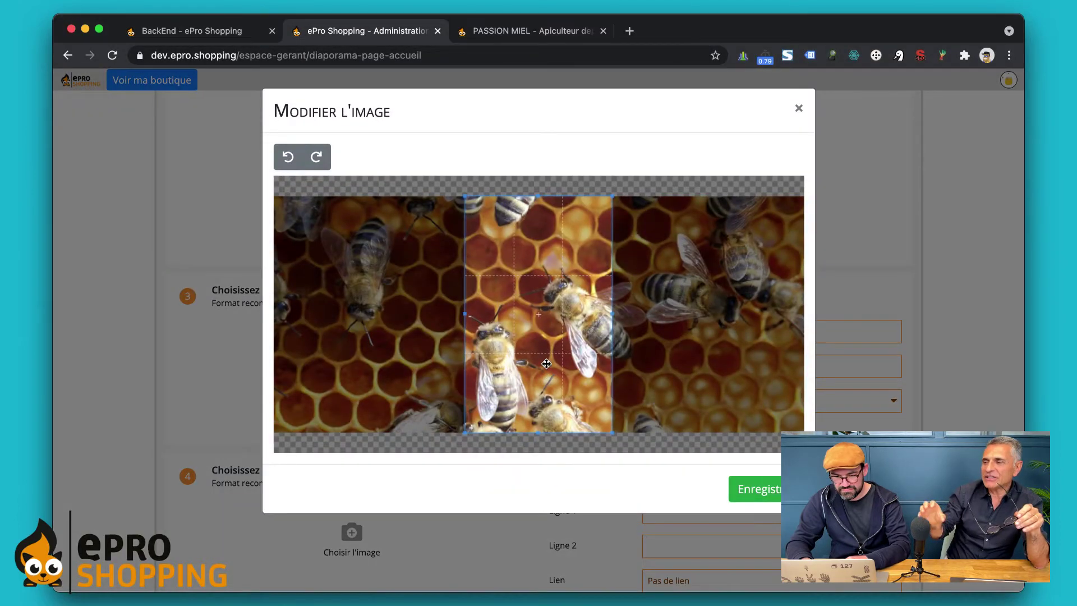
drag(569, 352, 663, 352)
click(742, 488)
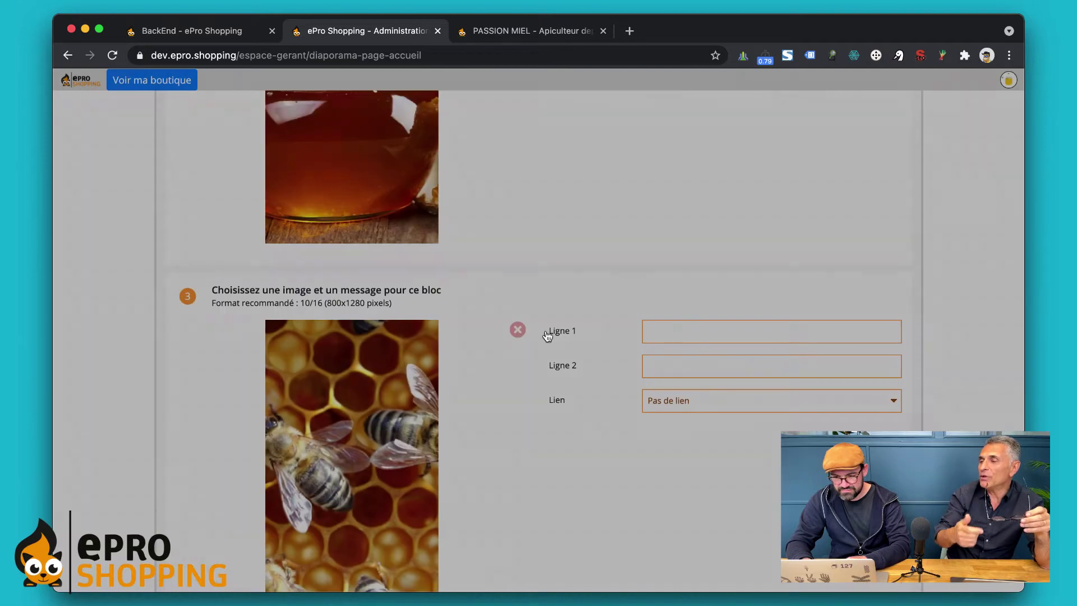
Step: Reopen block 3's photo, recrop it slightly left of centre over the lower bees, and save the crop
scroll(484, 431, down, 4)
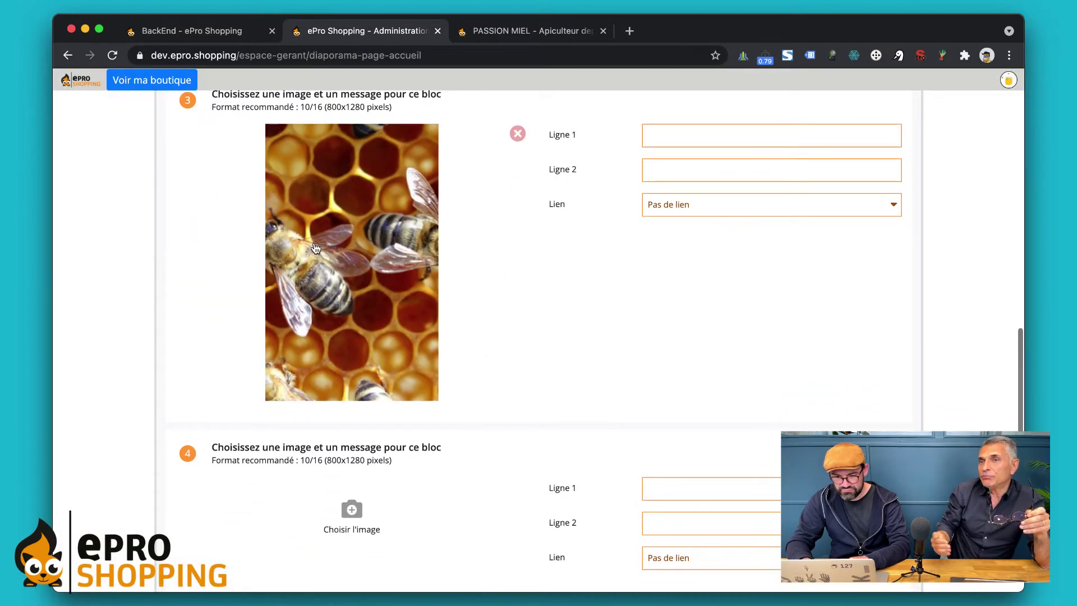
click(314, 242)
drag(565, 294, 554, 293)
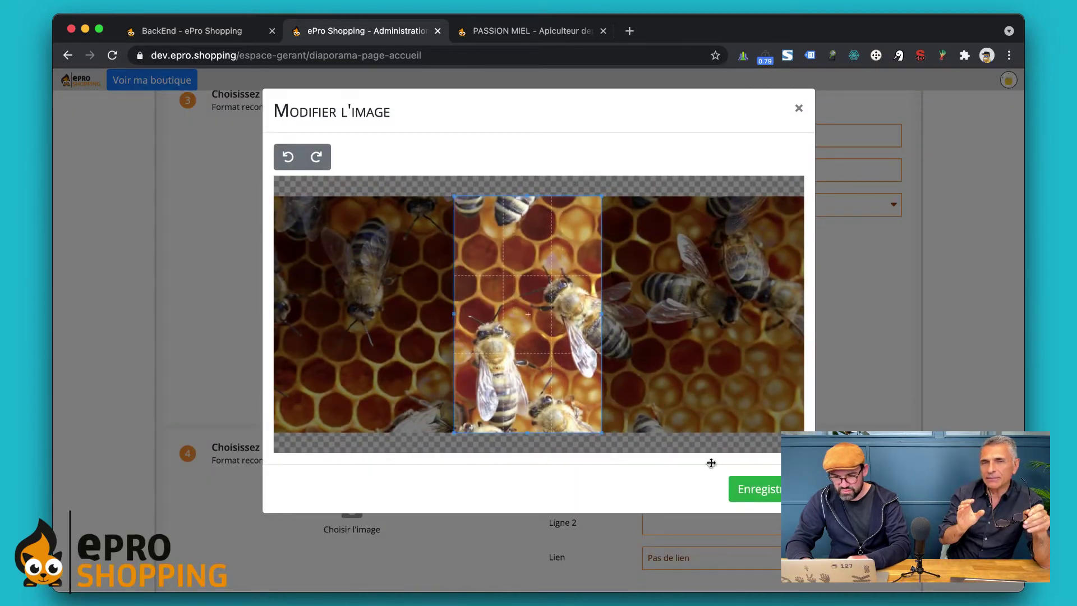
click(752, 498)
scroll(548, 352, down, 5)
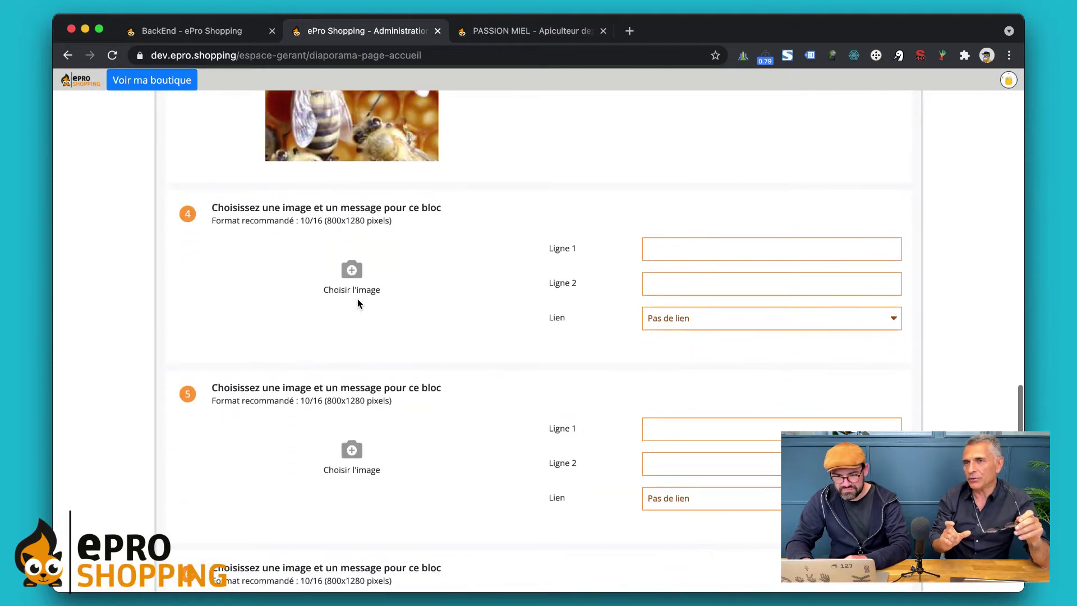
Step: Add photo_4.jpg to block 4, with the crop frame shifted slightly right over the honey dipper, and save the crop
click(359, 289)
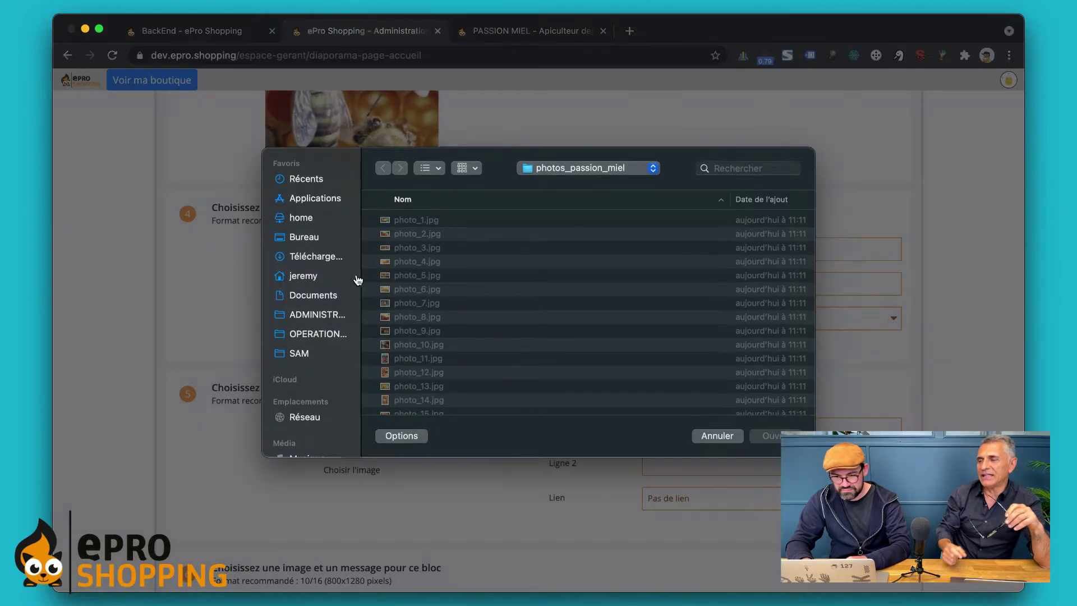
double_click(414, 263)
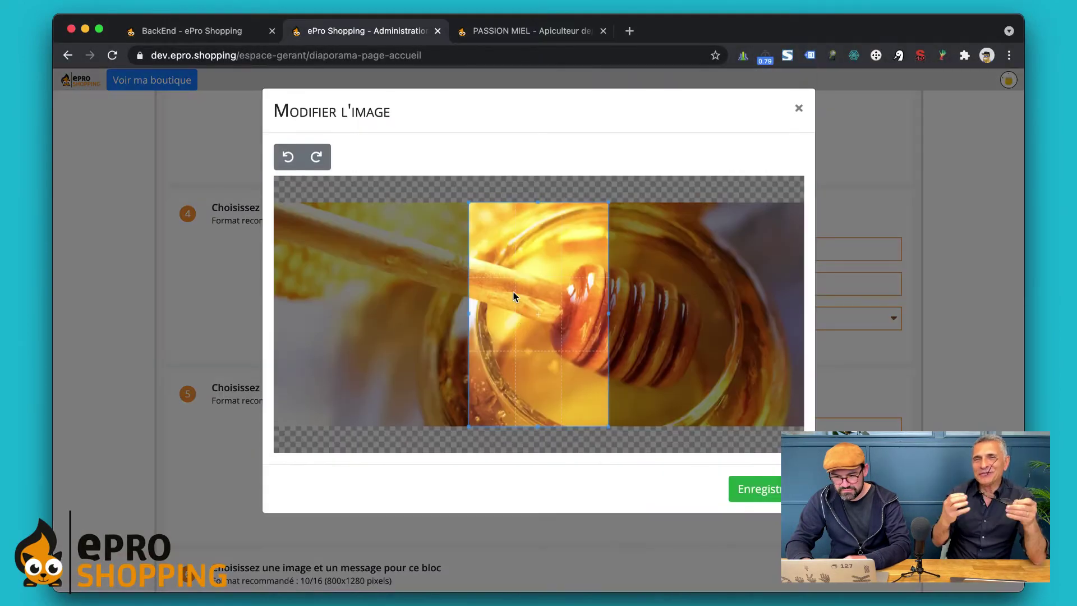
drag(518, 307, 539, 311)
click(743, 489)
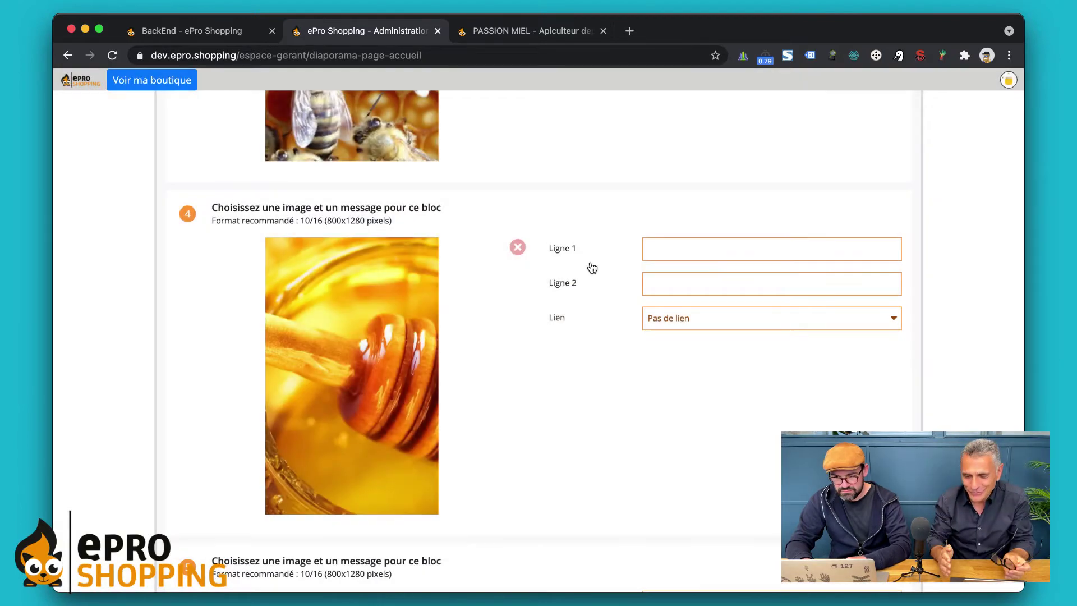
Step: Add photo_5.jpg, the shelves of honey jars, to block 5 and save it with the default centred crop
scroll(538, 402, down, 5)
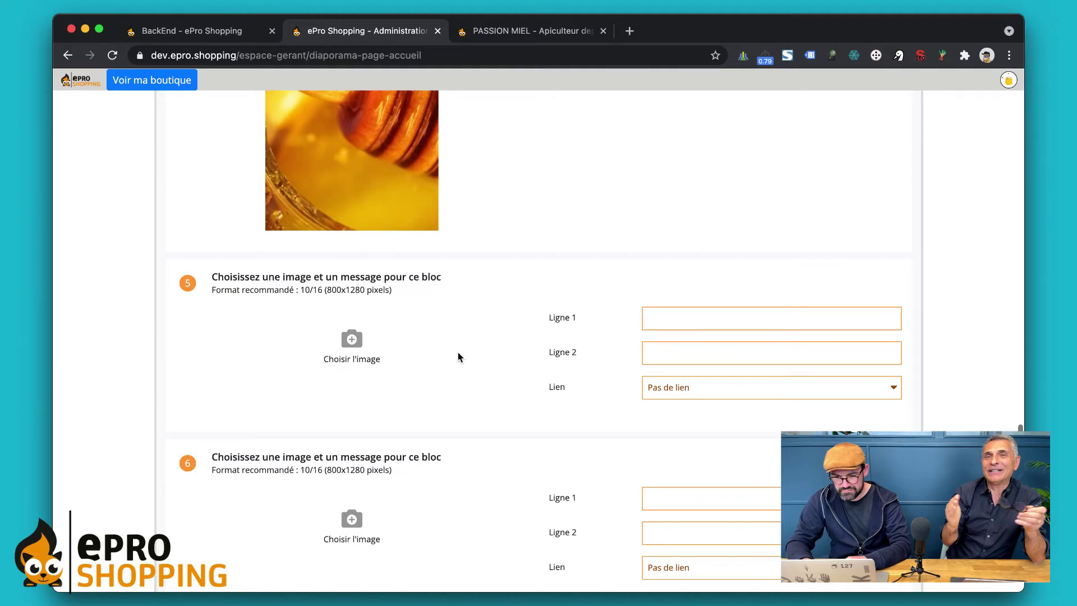
click(345, 341)
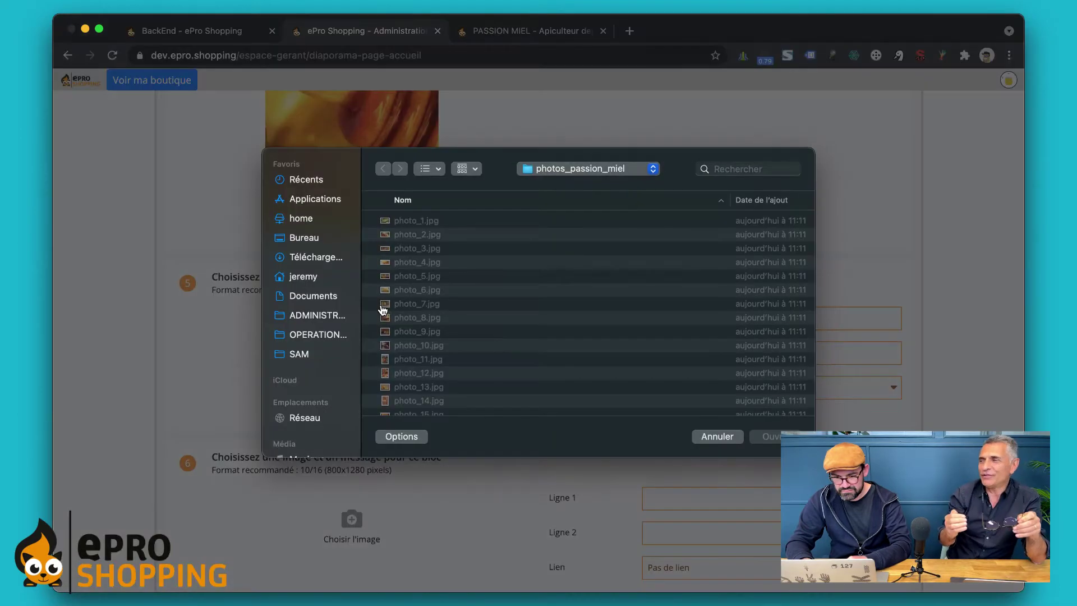
double_click(407, 278)
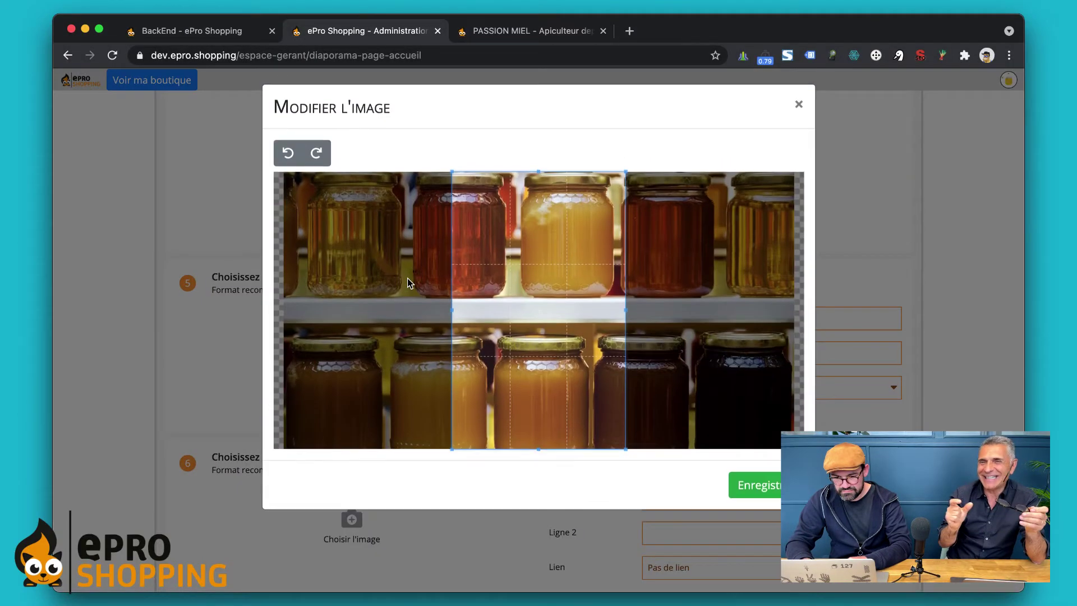
click(742, 476)
Step: Reopen block 5's photo, shift the crop frame right over the fourth column of jars, and save the crop
scroll(481, 356, down, 2)
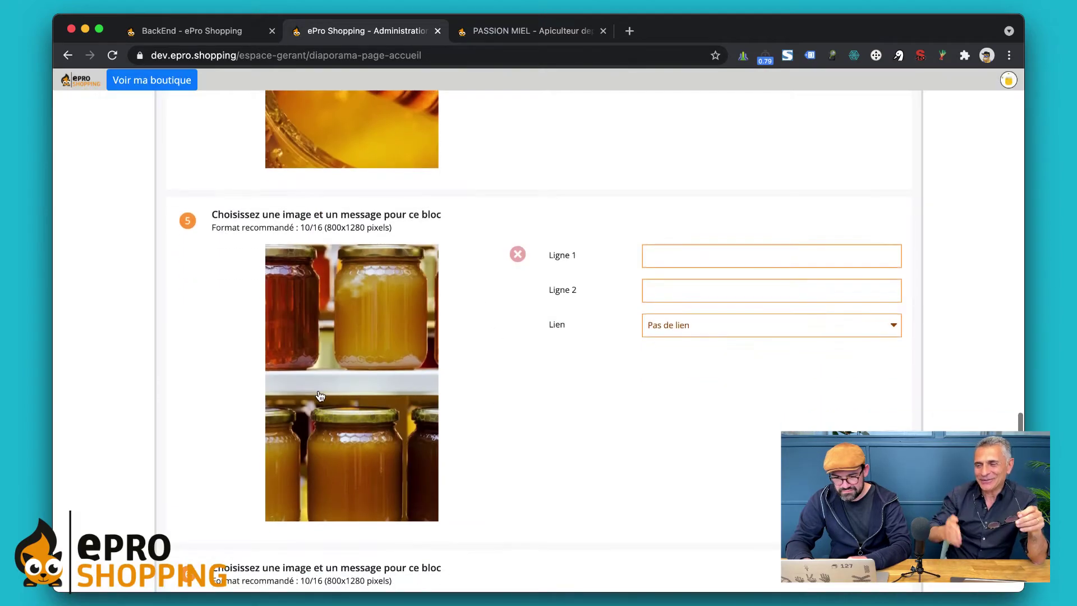
click(320, 396)
drag(549, 334, 688, 334)
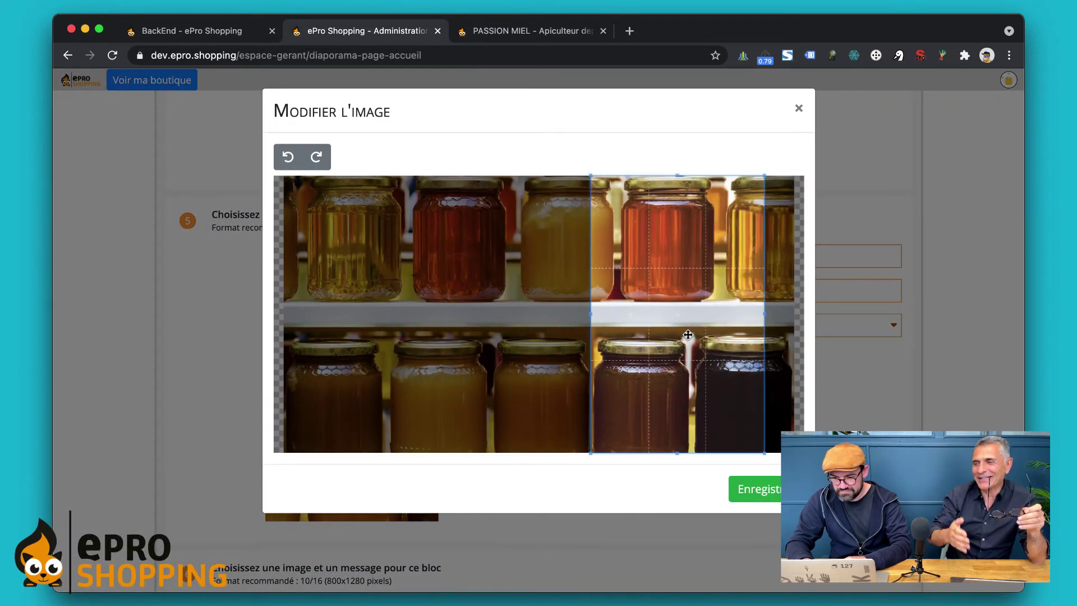
click(746, 489)
Step: Add photo_6.jpg to block 6, with the crop frame shifted right over the honeycomb and pollen bowls, and save the crop
scroll(541, 375, down, 4)
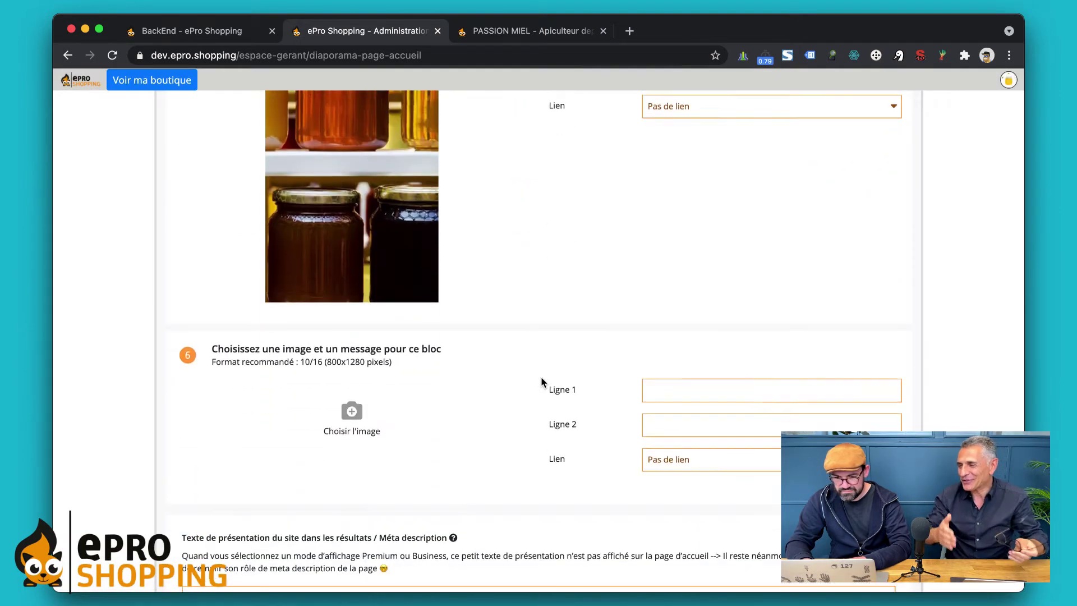
scroll(541, 376, down, 2)
click(355, 315)
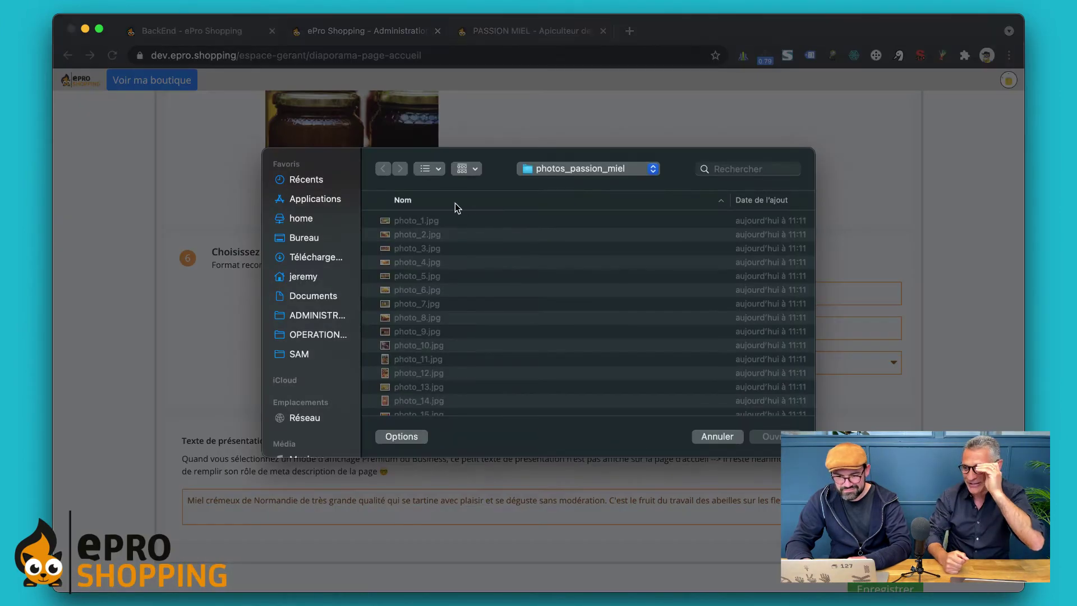
double_click(410, 290)
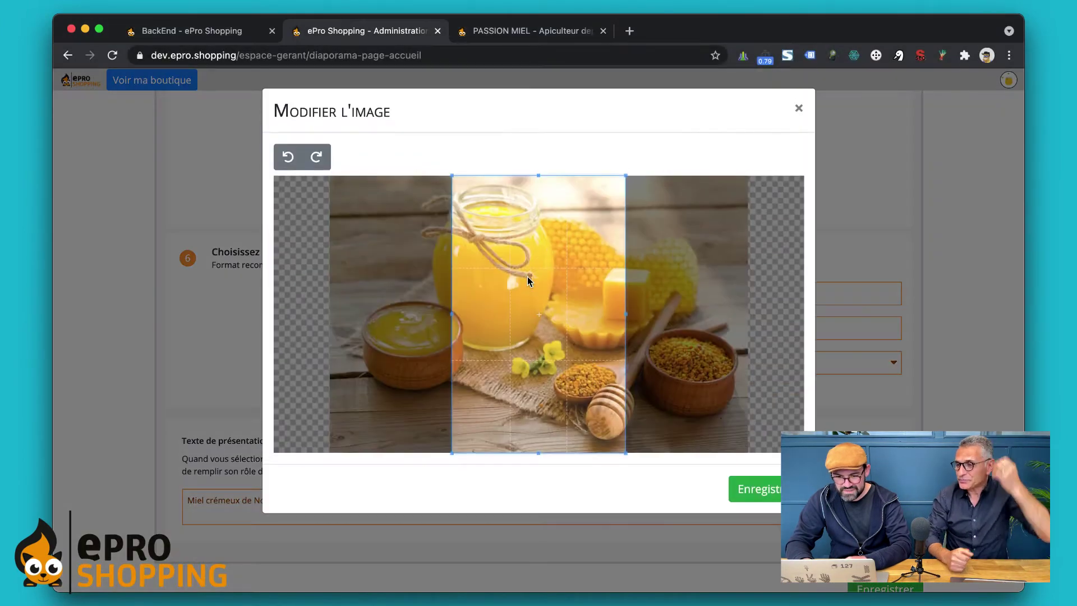
drag(492, 269, 467, 270)
drag(466, 271, 598, 268)
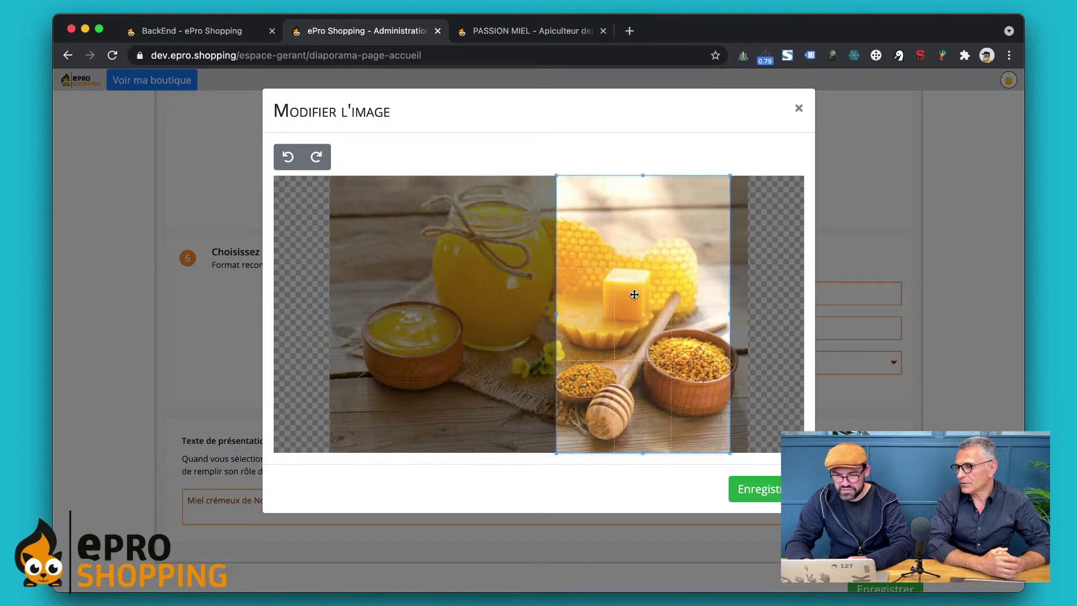
click(759, 490)
Step: Enter "Miel de fleur" as the first message line of block 1
scroll(517, 413, up, 1)
scroll(517, 413, up, 20)
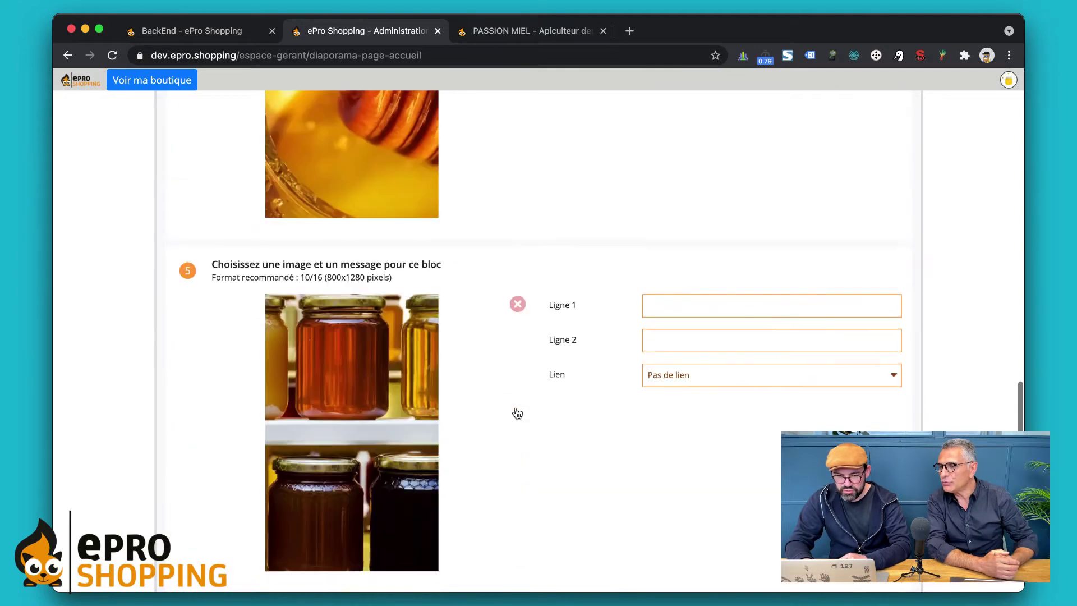
scroll(516, 412, up, 20)
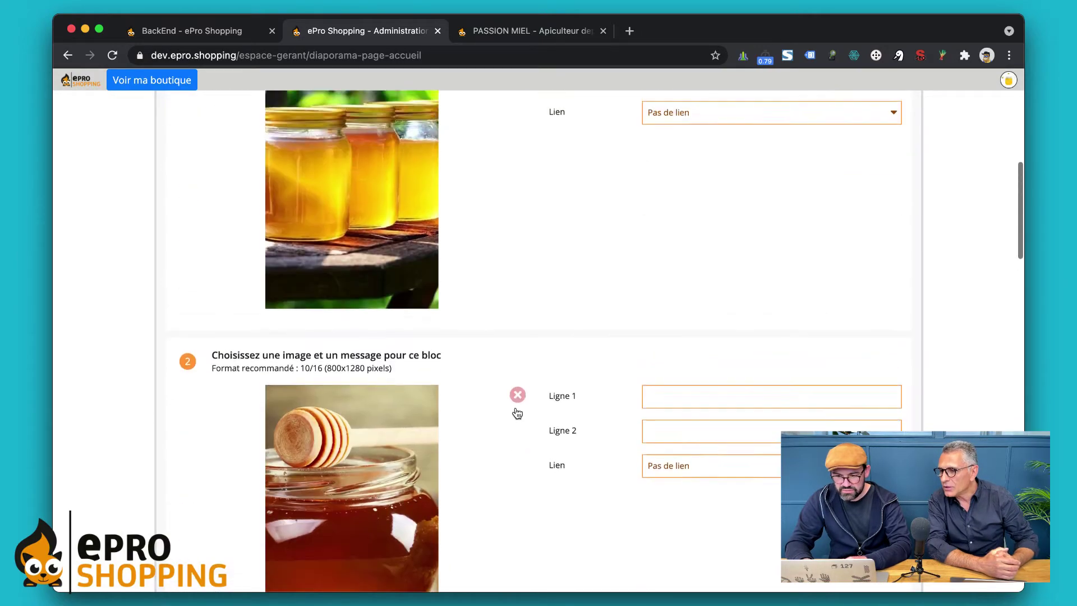
scroll(518, 413, down, 3)
click(670, 224)
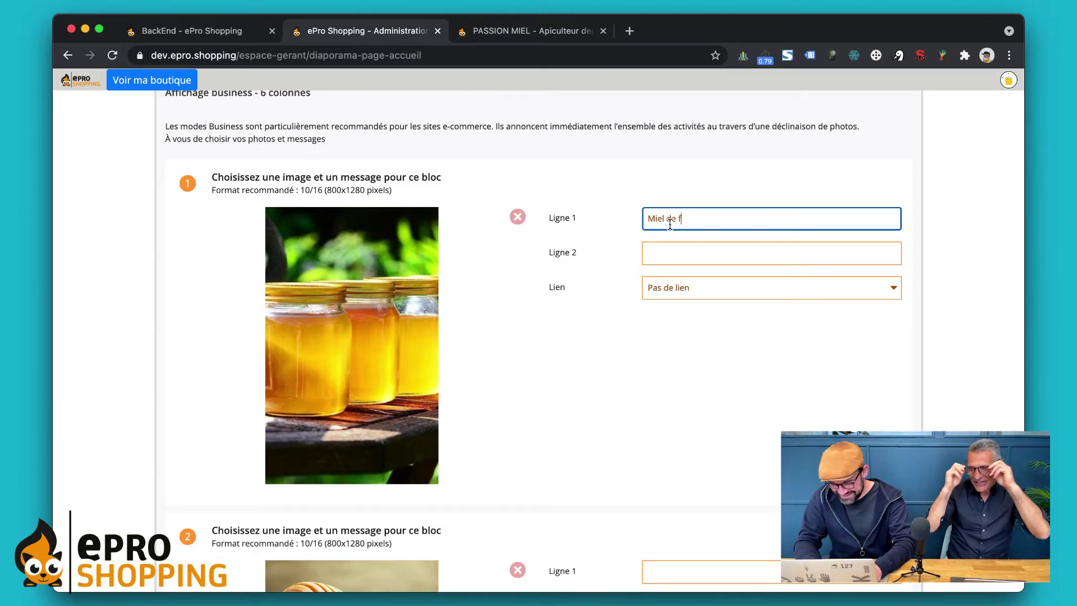
text(leur)
Step: View the link destinations offered for block 1 without choosing one
scroll(598, 319, down, 5)
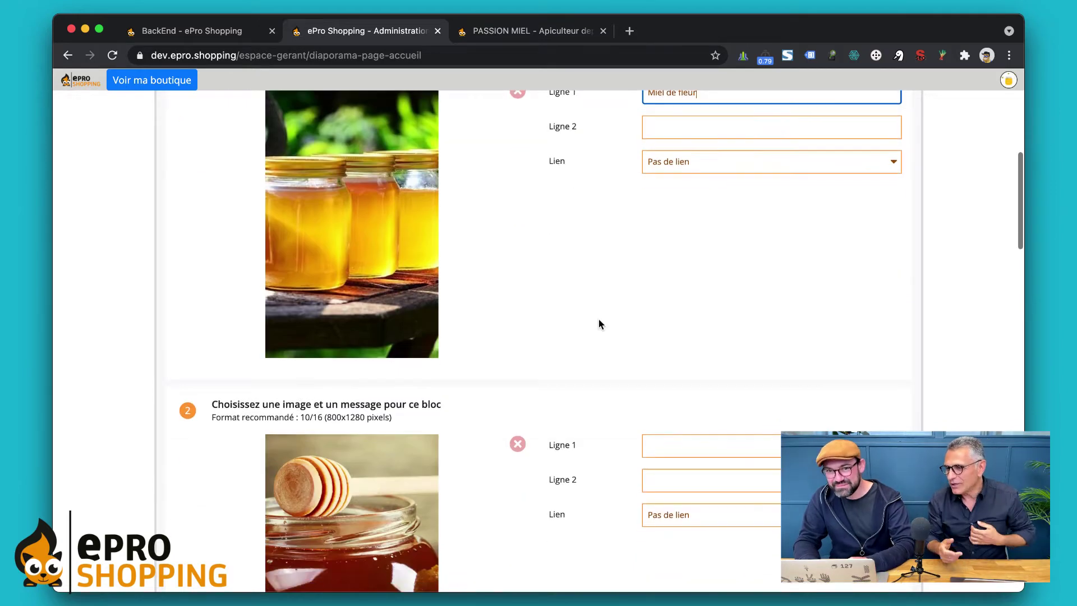
click(671, 357)
scroll(628, 327, up, 5)
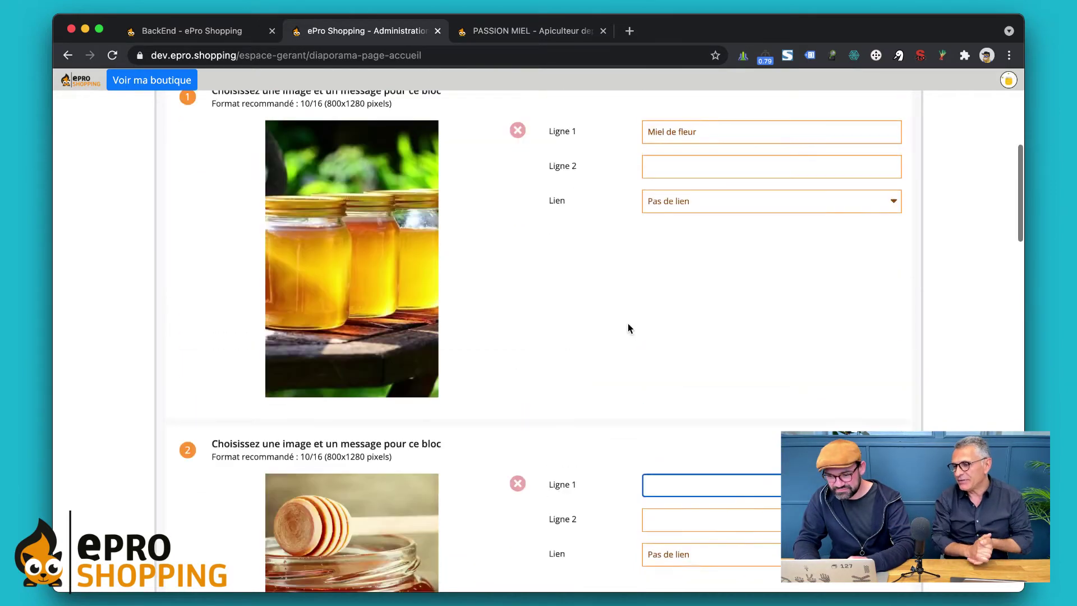
scroll(628, 329, up, 1)
click(660, 313)
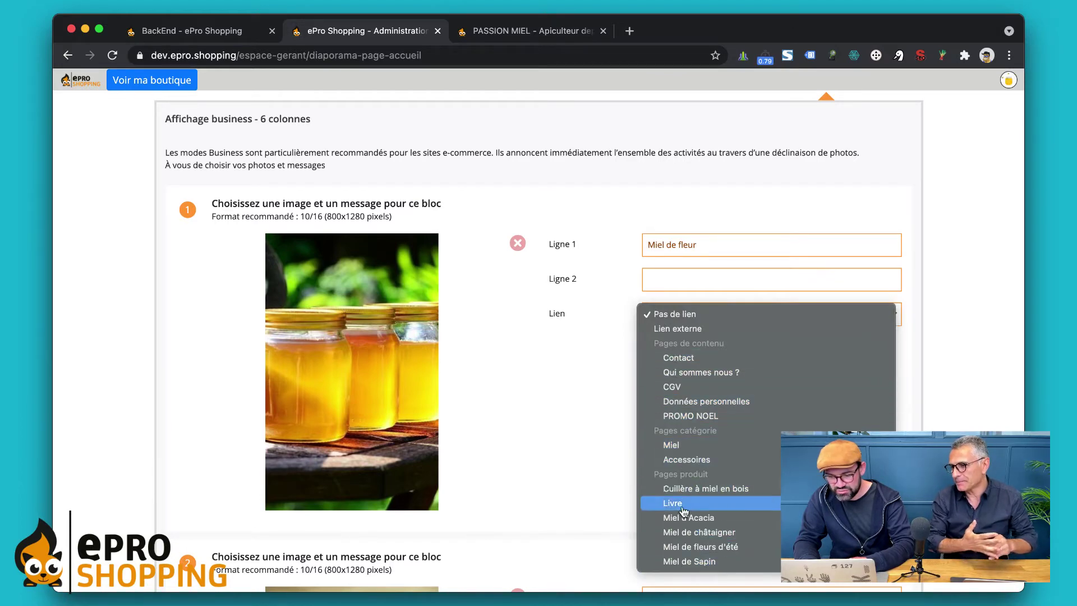
click(556, 321)
Step: Enter "Abeilles normandes" as the first message line of block 3, the bee photo
scroll(608, 423, down, 10)
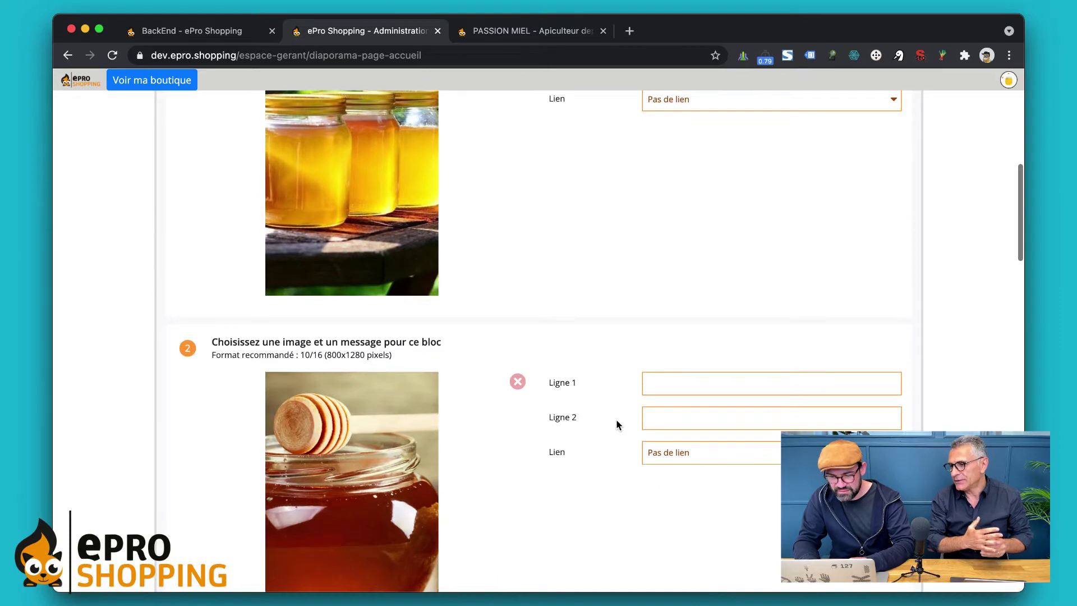
scroll(652, 395, down, 2)
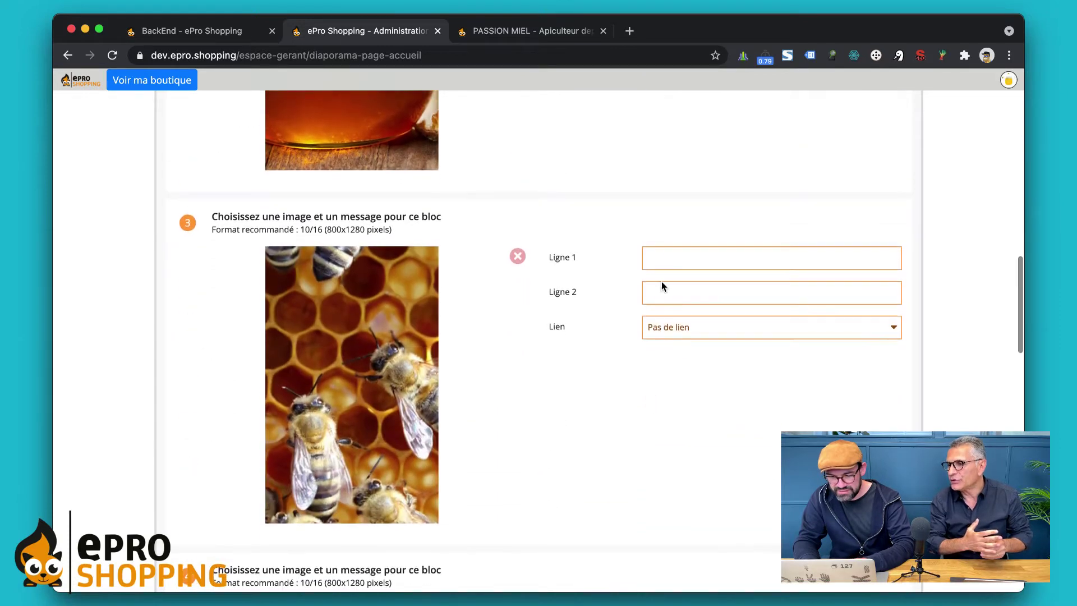
scroll(671, 303, down, 2)
click(667, 185)
text(Ab)
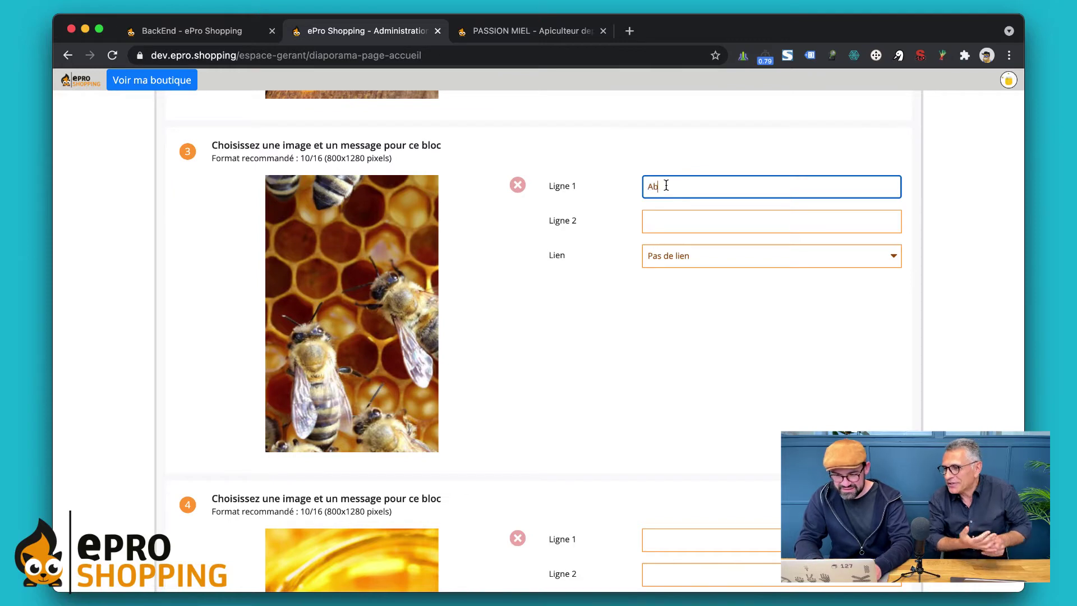
text(eilles norm)
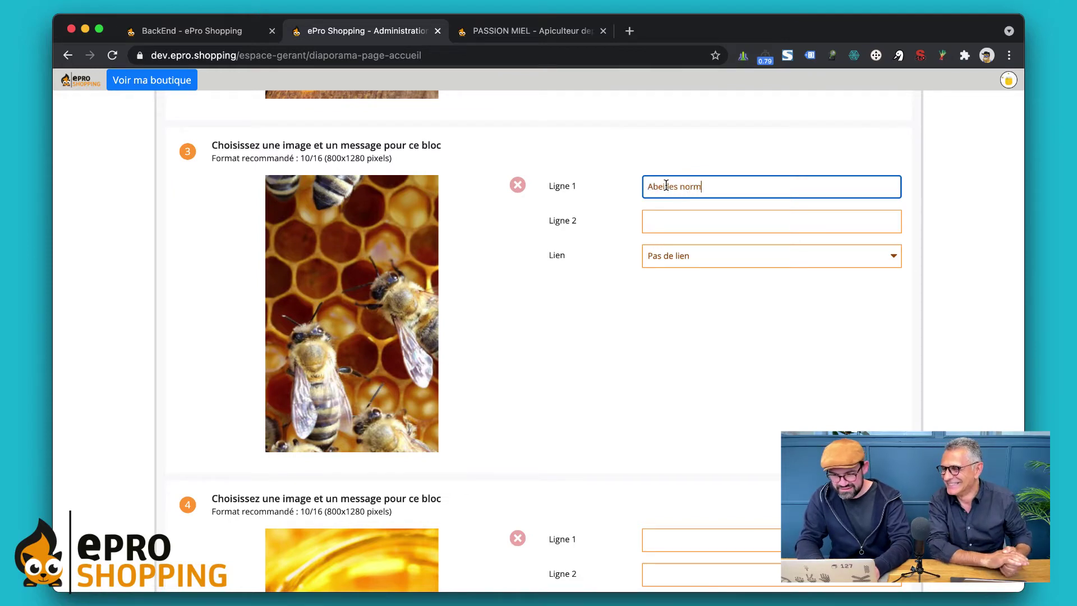
text(andes)
Step: Enter "Miam miam..." as the first message line of block 6
scroll(614, 356, down, 6)
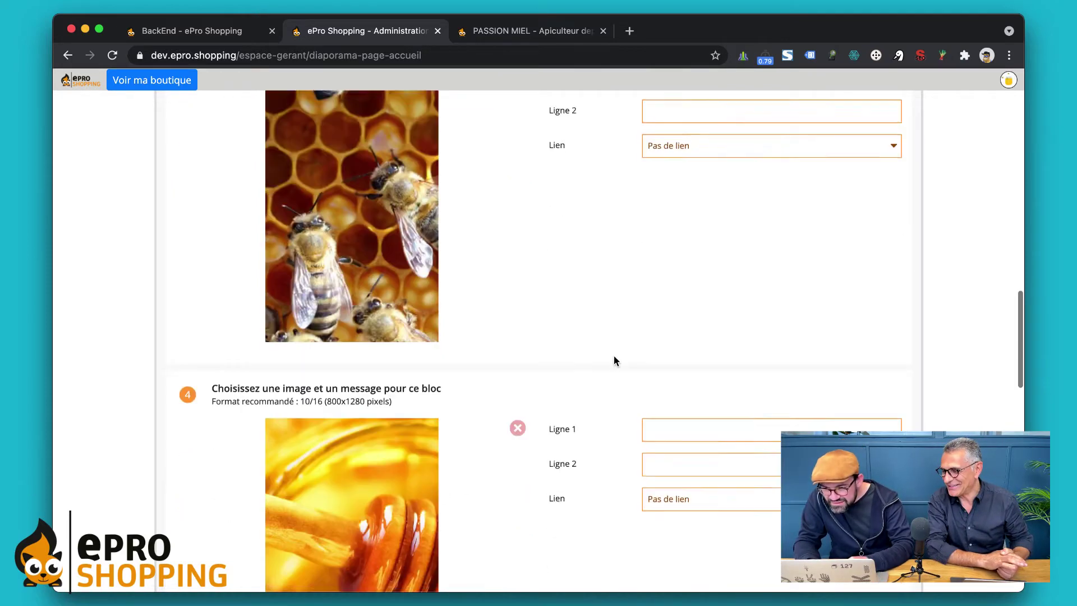
scroll(613, 357, down, 9)
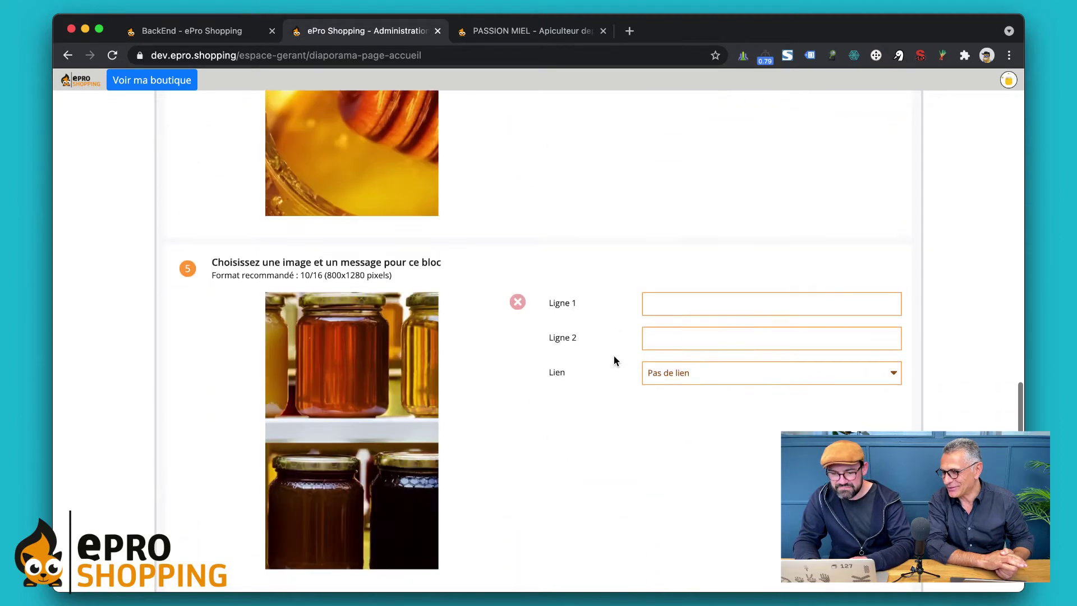
scroll(613, 361, down, 4)
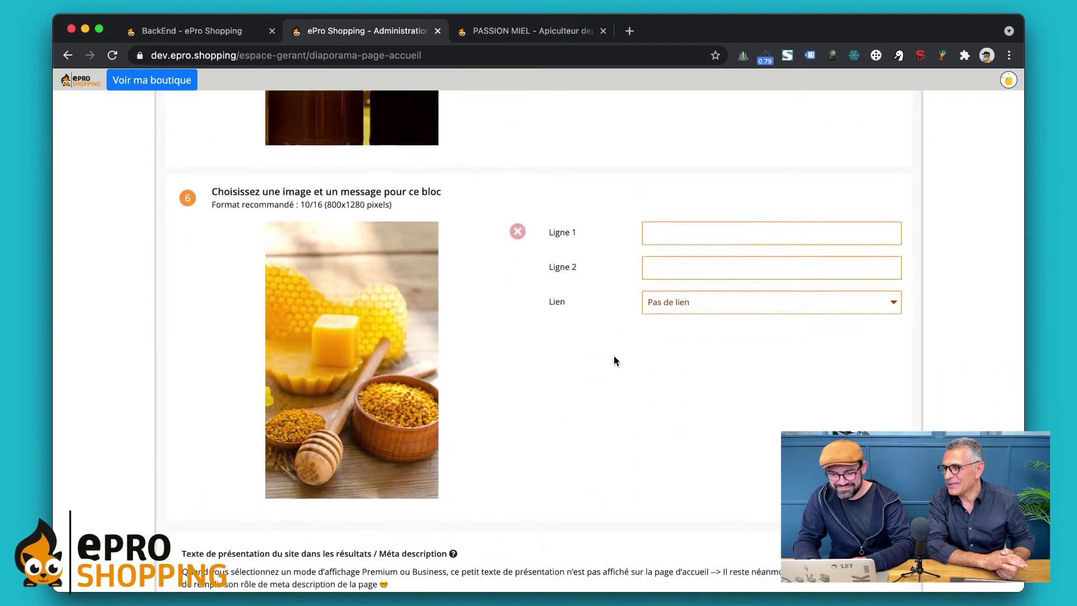
click(676, 201)
text(Miam)
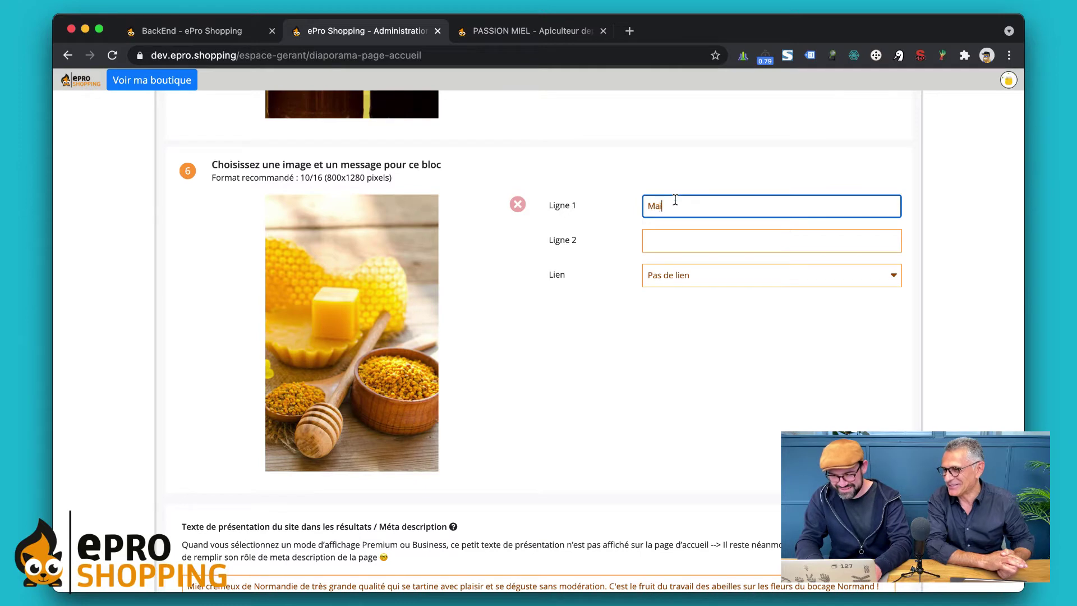
text( miam...)
Step: Review the site's presentation text used as the meta description and the explanation above it
scroll(633, 367, down, 3)
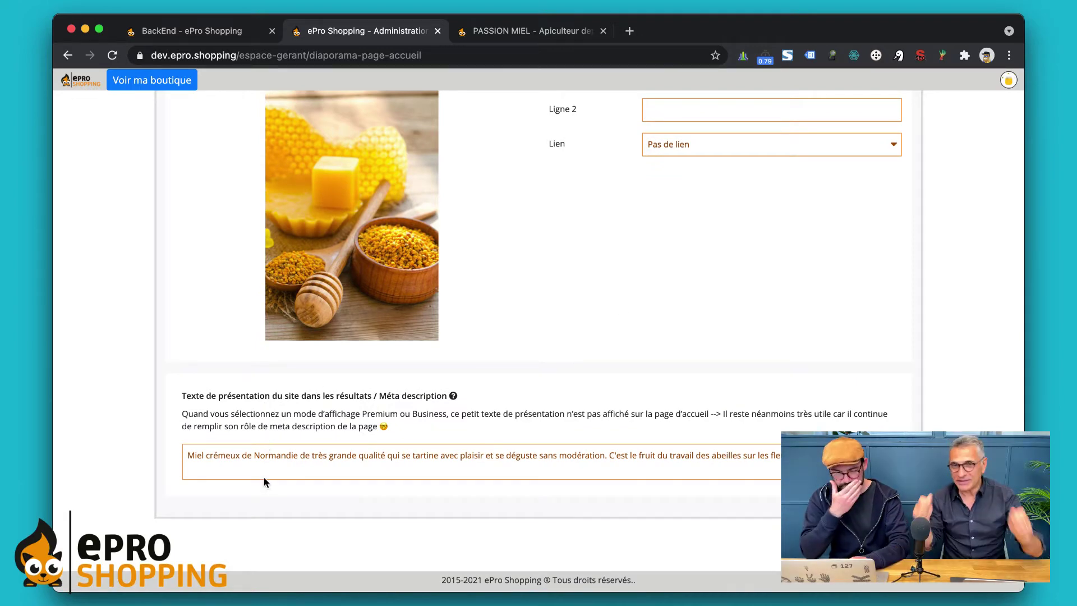
drag(197, 373, 269, 491)
click(273, 502)
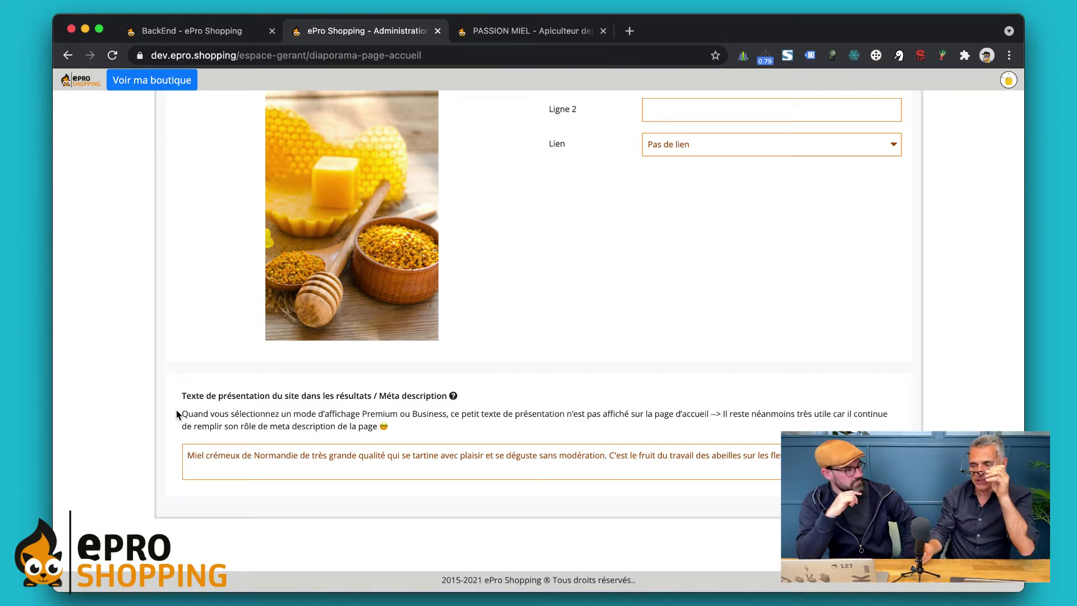
click(449, 477)
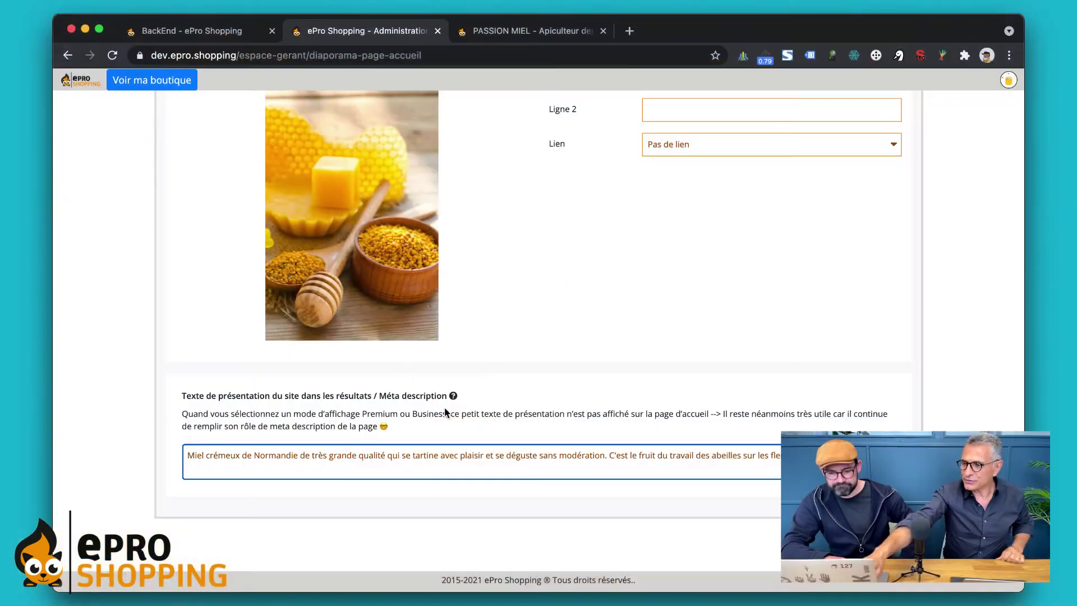
click(449, 414)
mouse_move(453, 396)
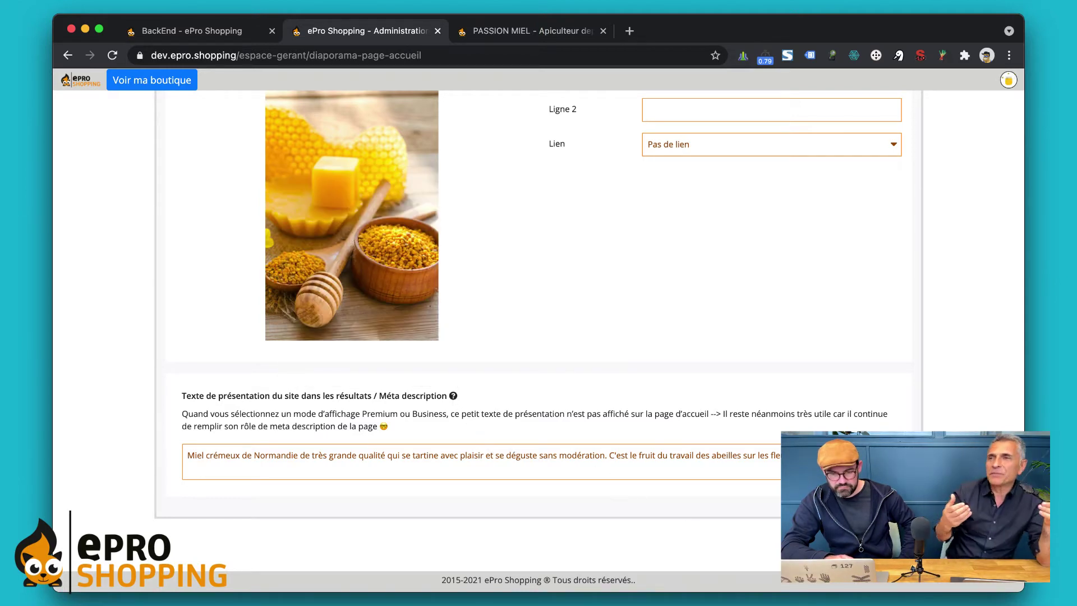
Step: Save the slideshow settings and reload the shop's home page to check the six photo blocks and their captions
click(139, 525)
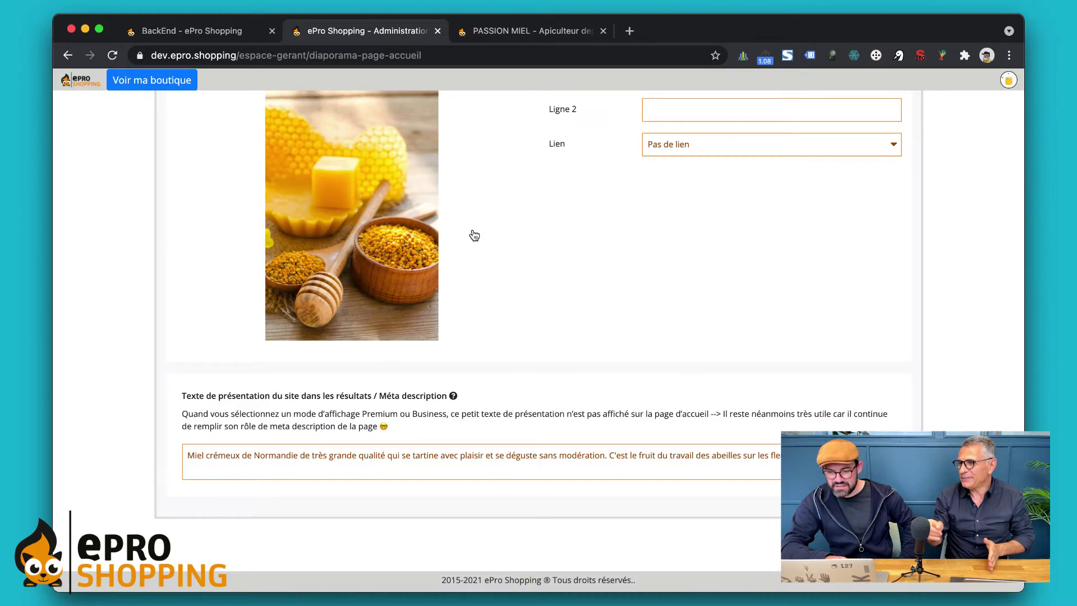
scroll(474, 236, up, 20)
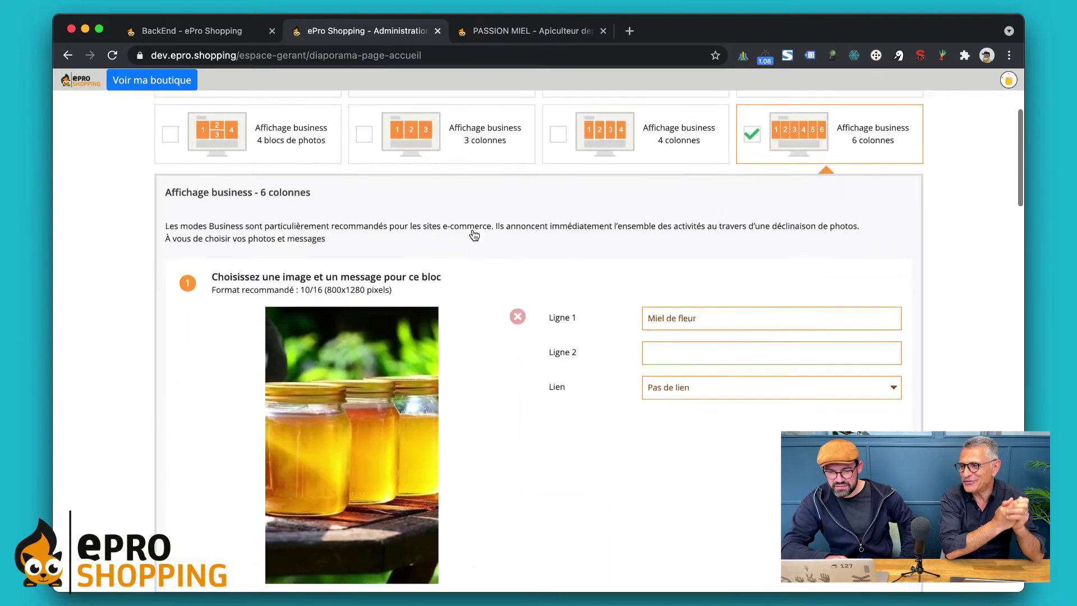
scroll(474, 236, up, 5)
click(223, 96)
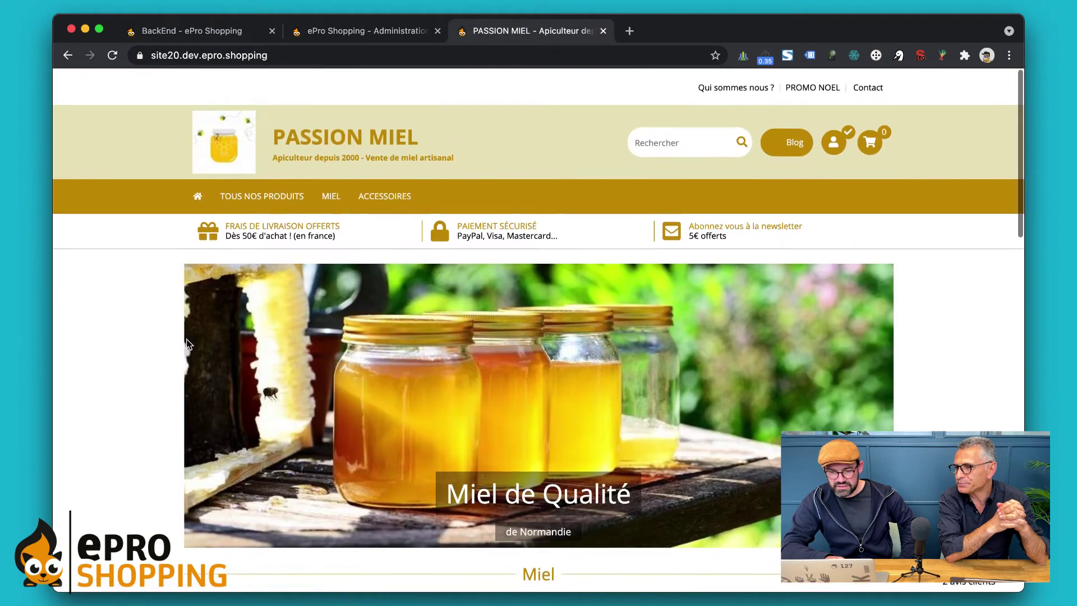
key(super+r)
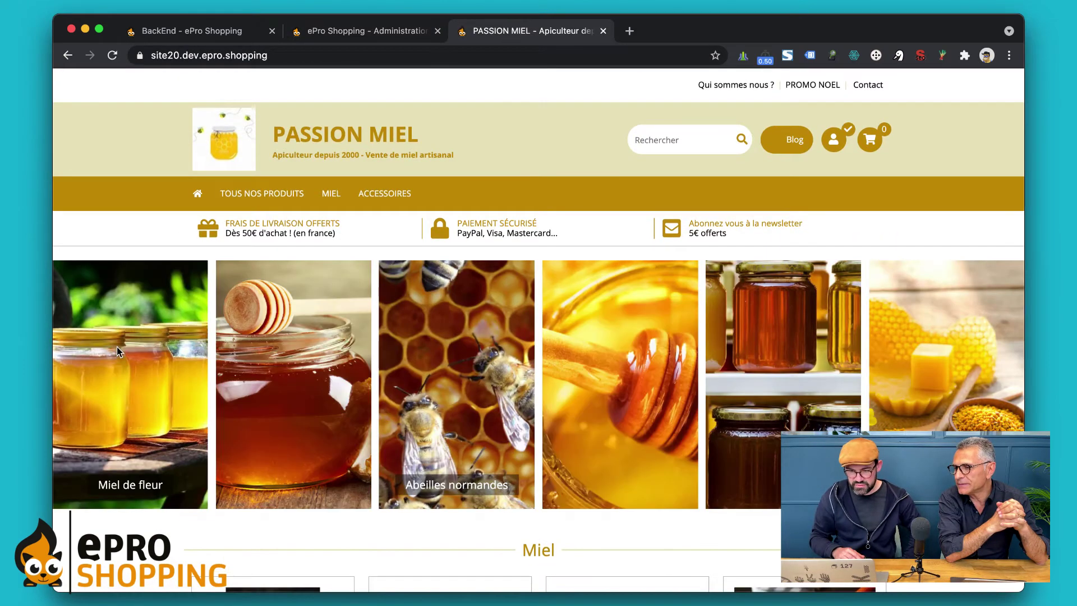
scroll(117, 347, down, 3)
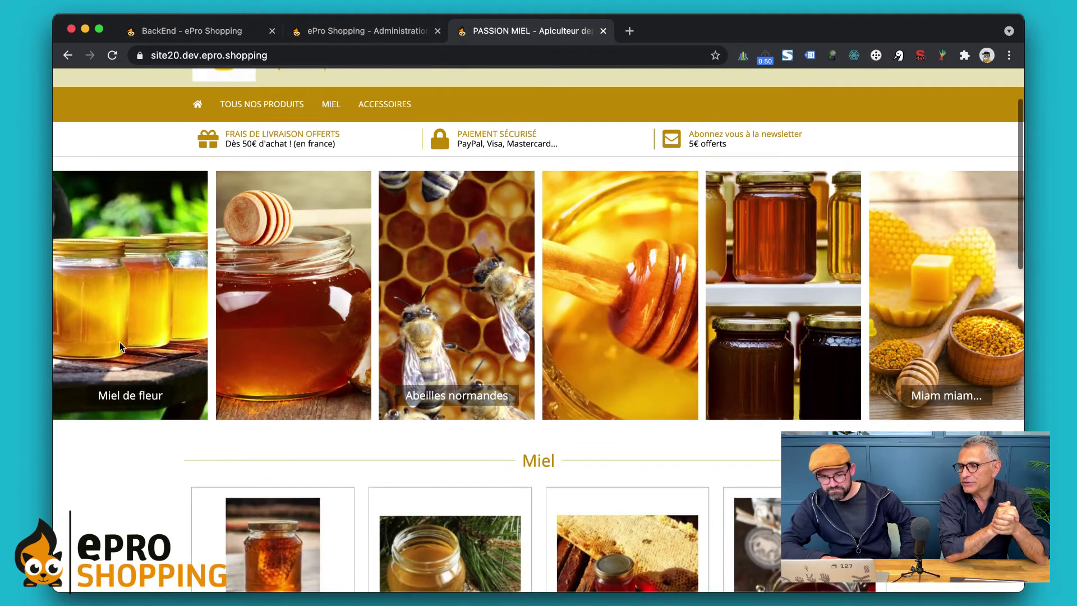
Step: Examine the six photo blocks and their captions on the shop's home page
scroll(281, 344, down, 2)
scroll(280, 344, up, 2)
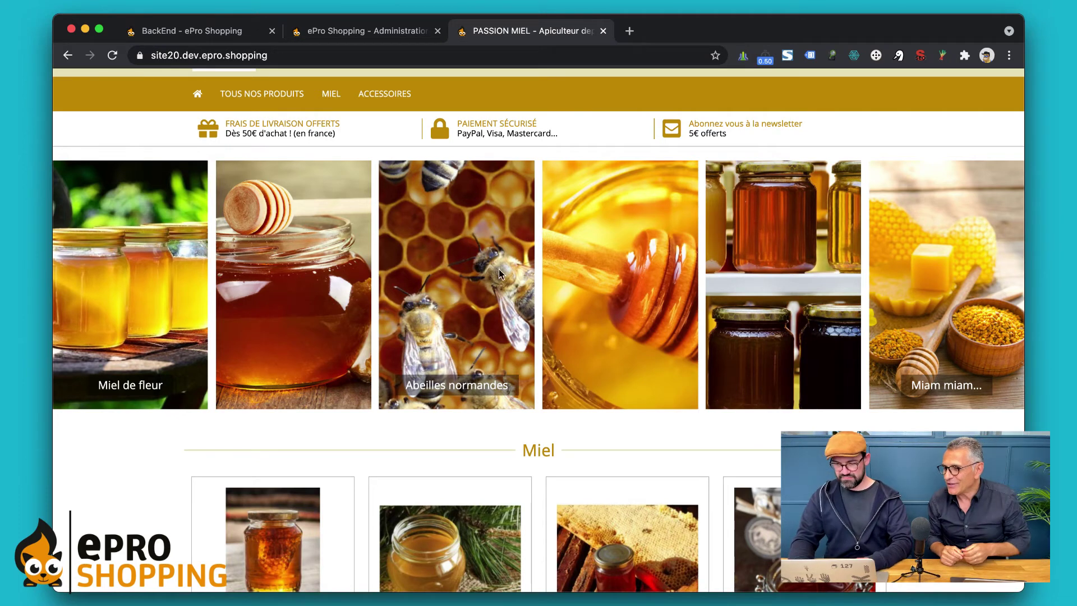
scroll(419, 440, down, 1)
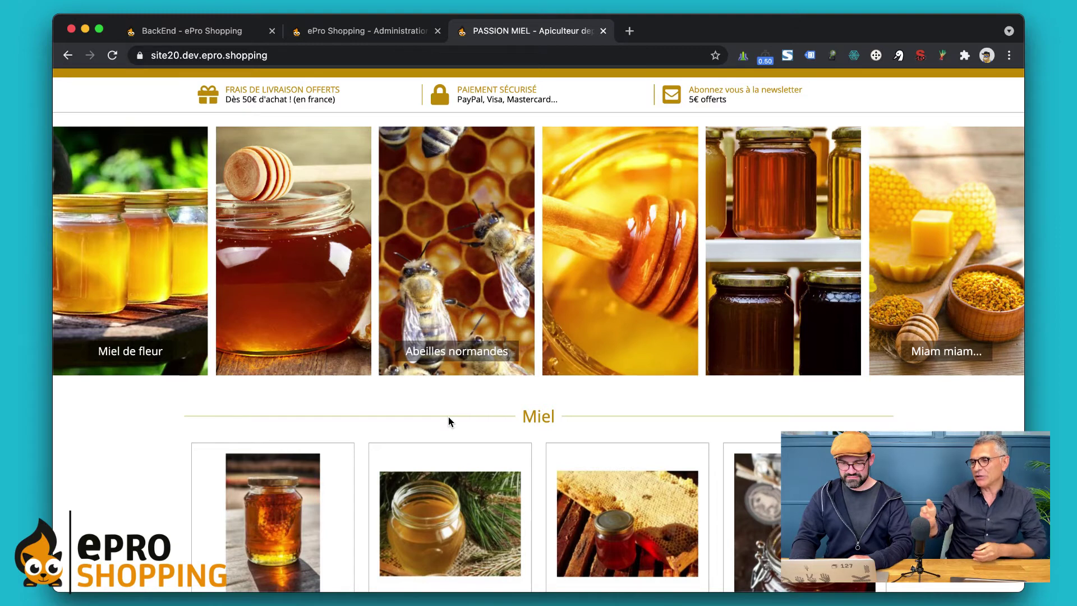
scroll(449, 422, up, 2)
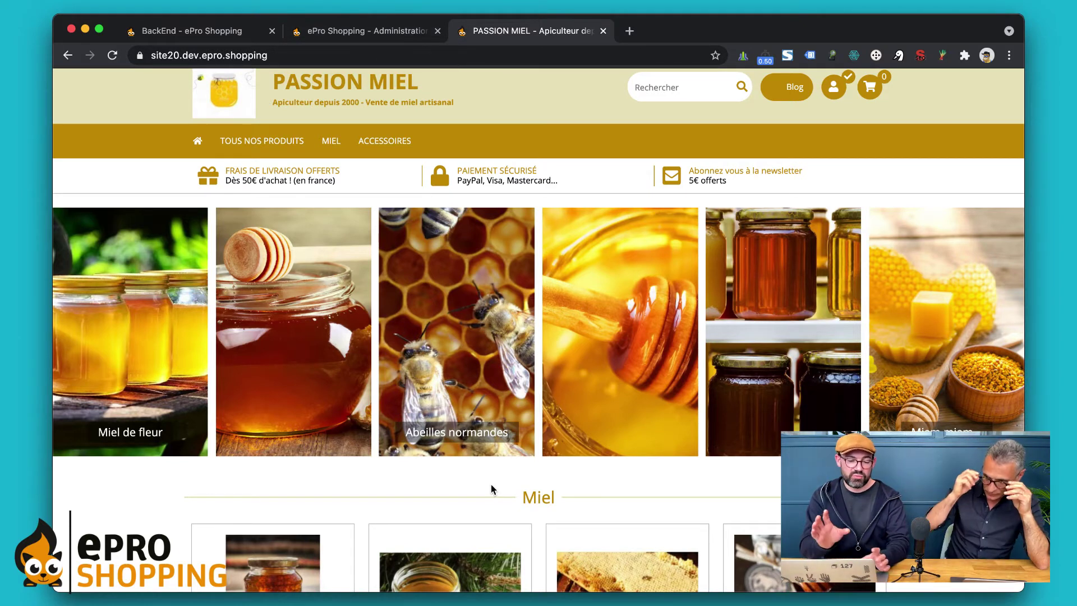
Step: Return to the slideshow settings in the shop administration and examine the recommended image format given for block 1
click(348, 31)
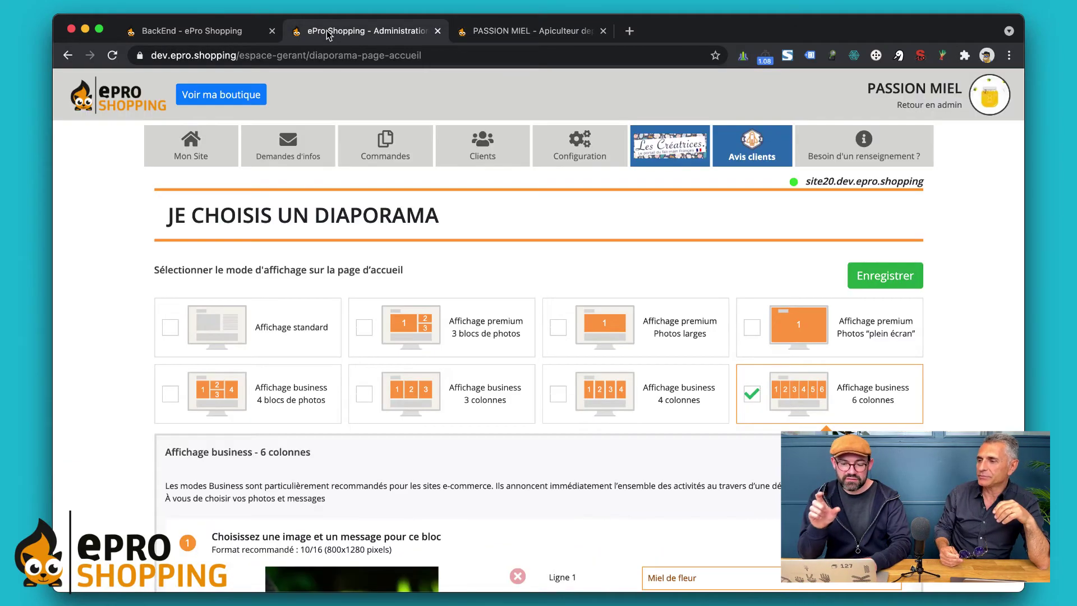
scroll(764, 456, down, 7)
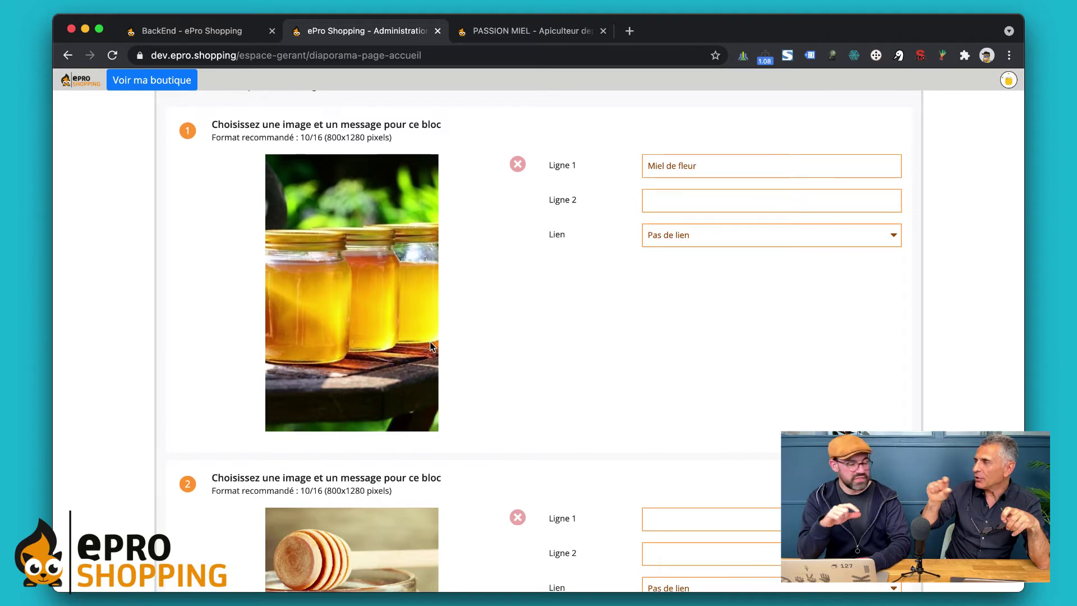
drag(393, 139, 298, 136)
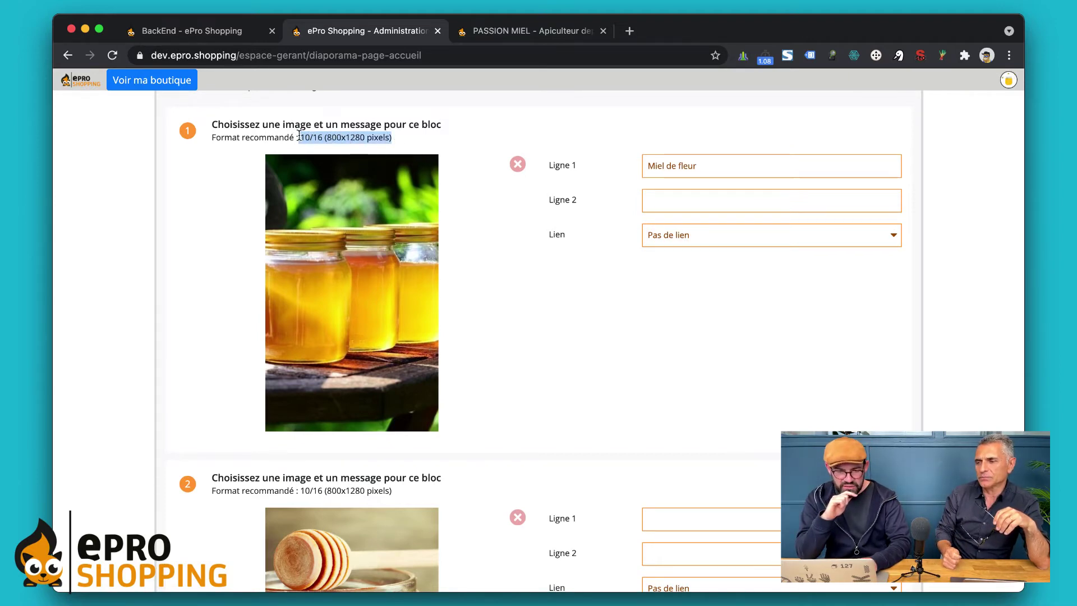
click(299, 137)
drag(300, 137, 408, 143)
click(409, 149)
scroll(404, 147, down, 2)
scroll(393, 146, up, 4)
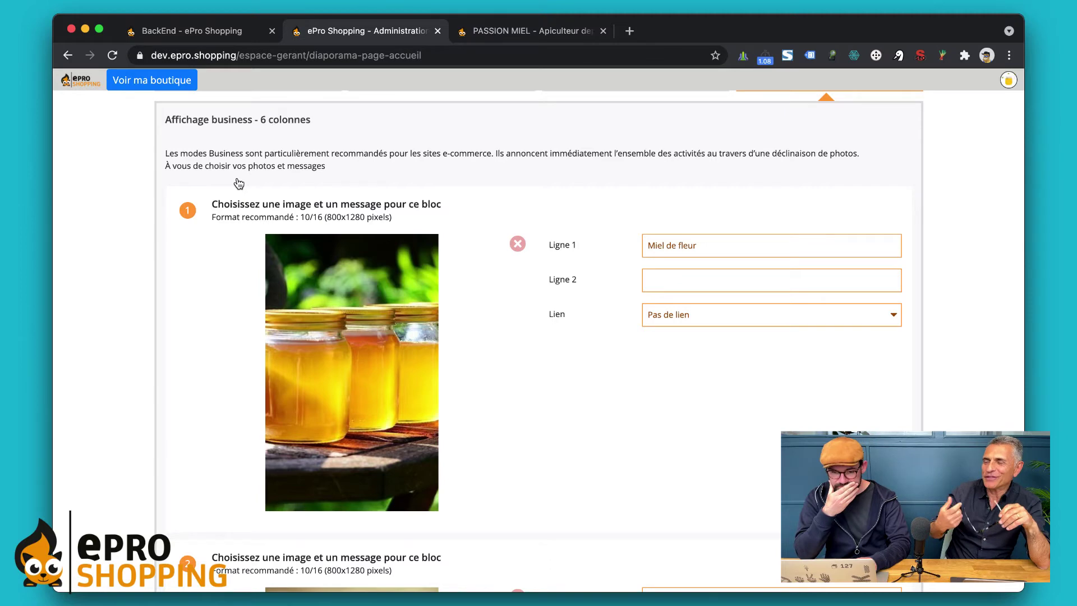
Step: Review the available home page display modes and the description of the six-column business layout
scroll(237, 182, up, 2)
scroll(237, 183, up, 2)
scroll(216, 309, down, 3)
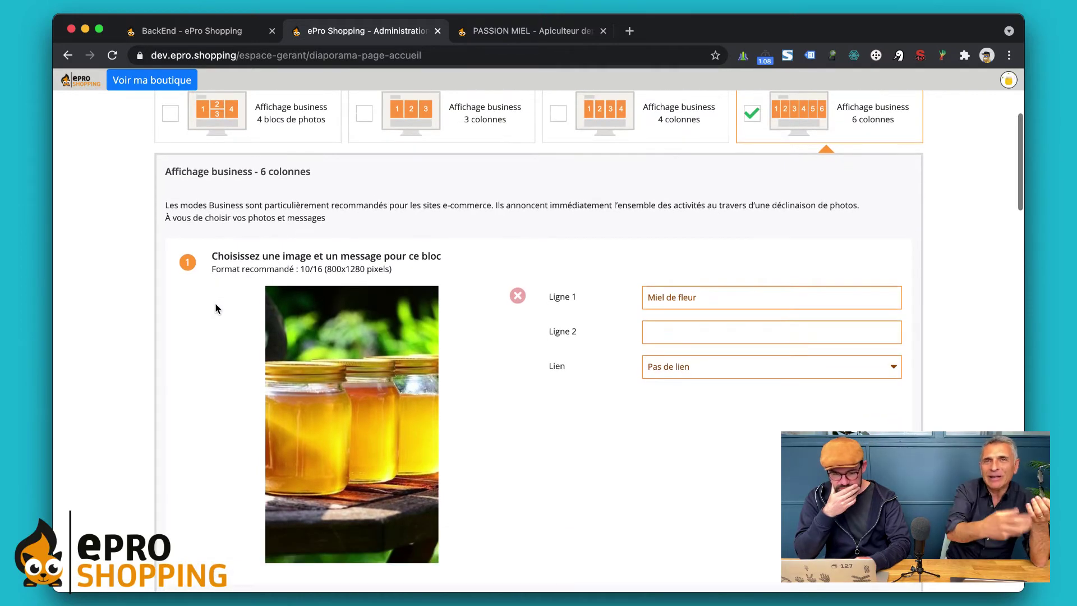
scroll(618, 217, up, 2)
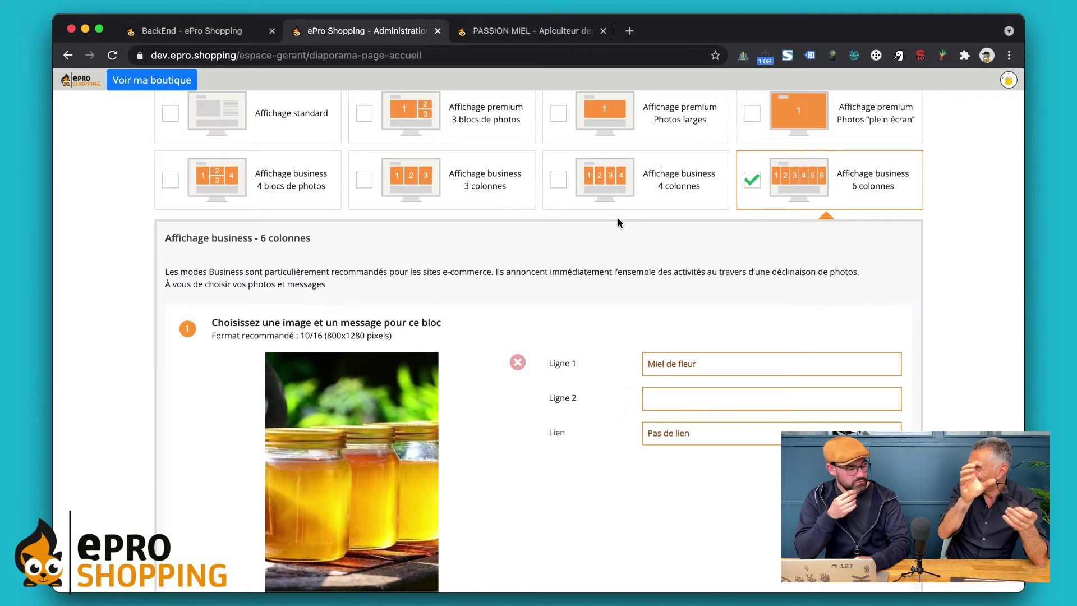
scroll(618, 223, up, 1)
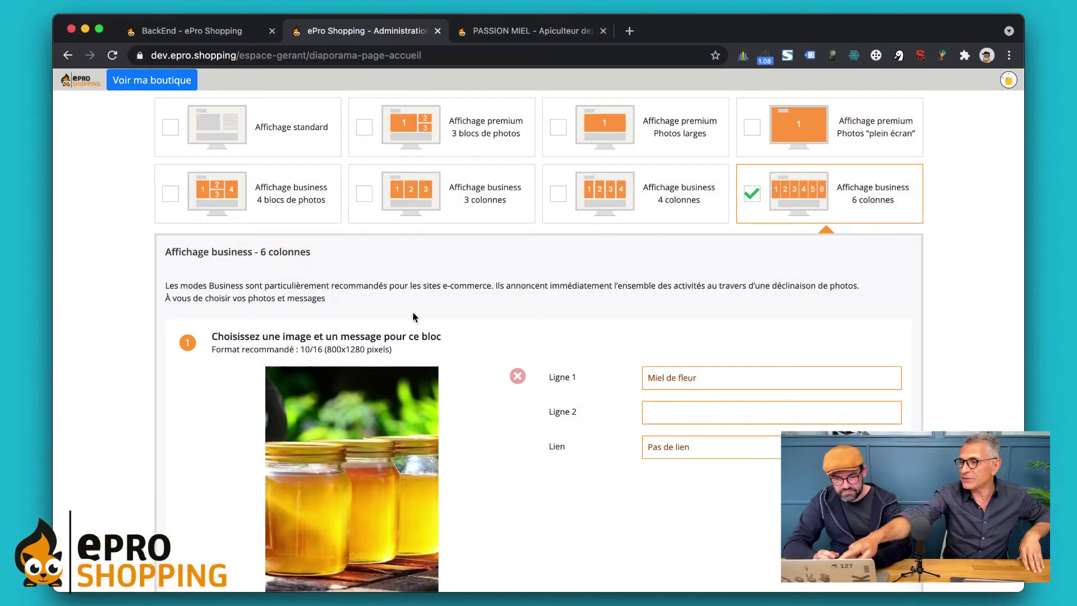
scroll(333, 297, up, 5)
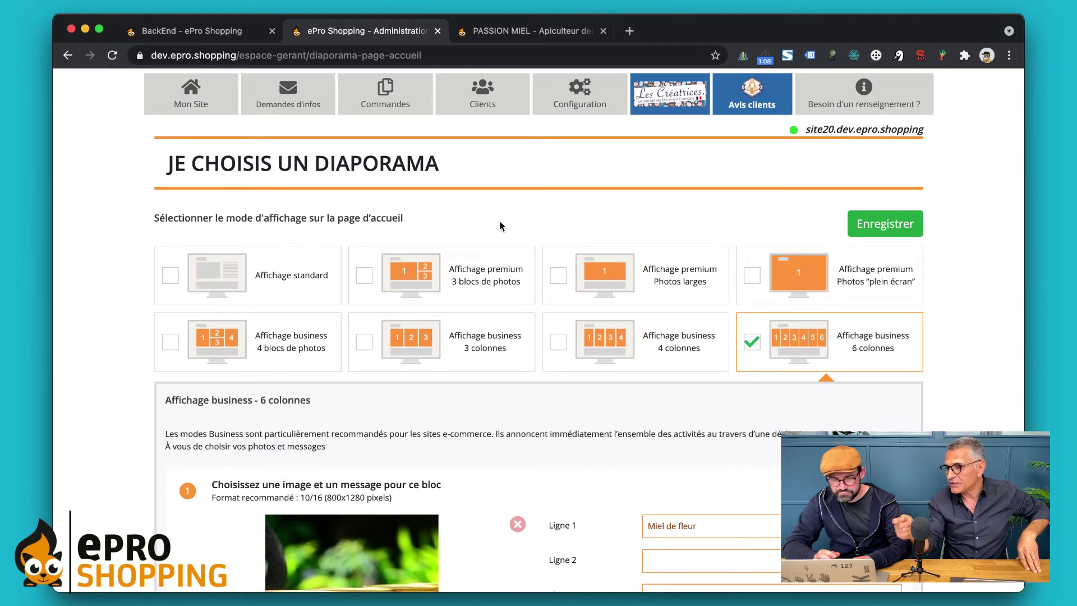
Step: Select the "Affichage premium 3 blocs de photos" display mode and look over its photo and message settings
click(426, 283)
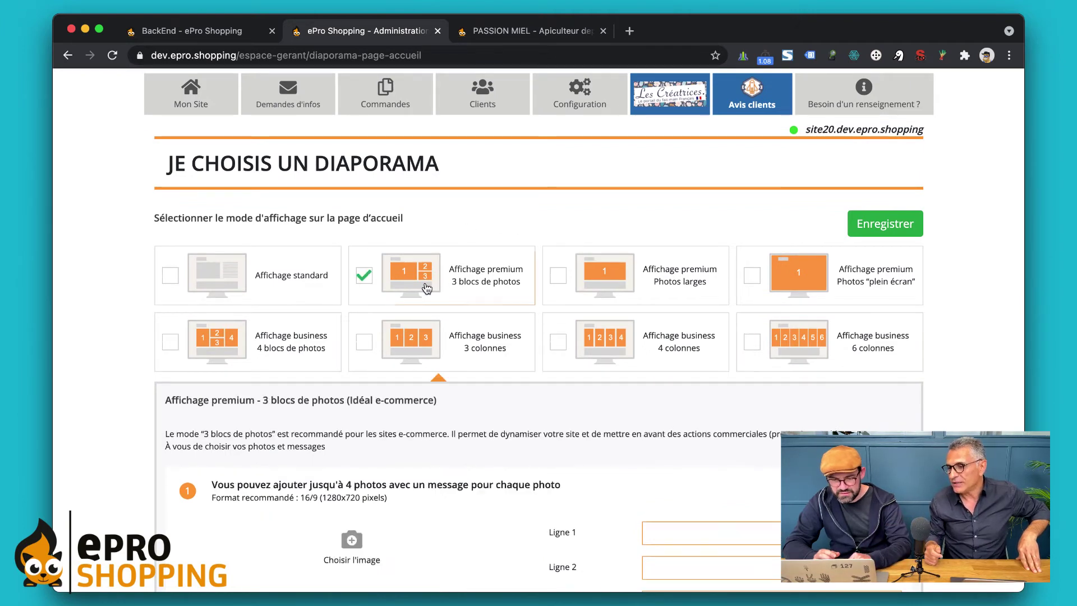
scroll(520, 243, down, 1)
scroll(521, 243, down, 6)
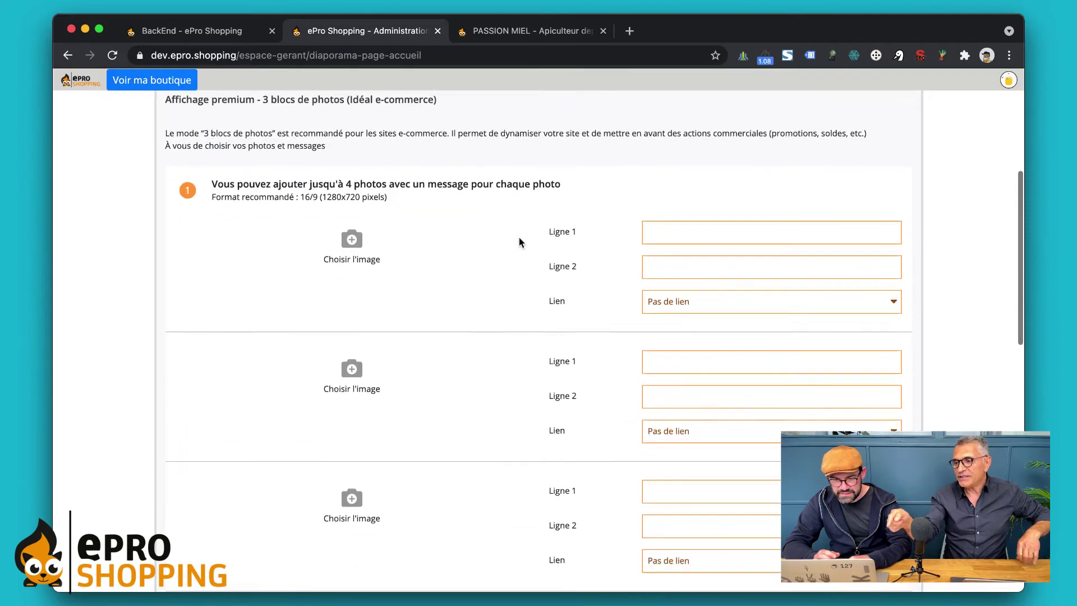
Step: Try cropping photo_7.jpg with a smaller frame around the honey jar as block 1's first photo, and discard the image
click(362, 191)
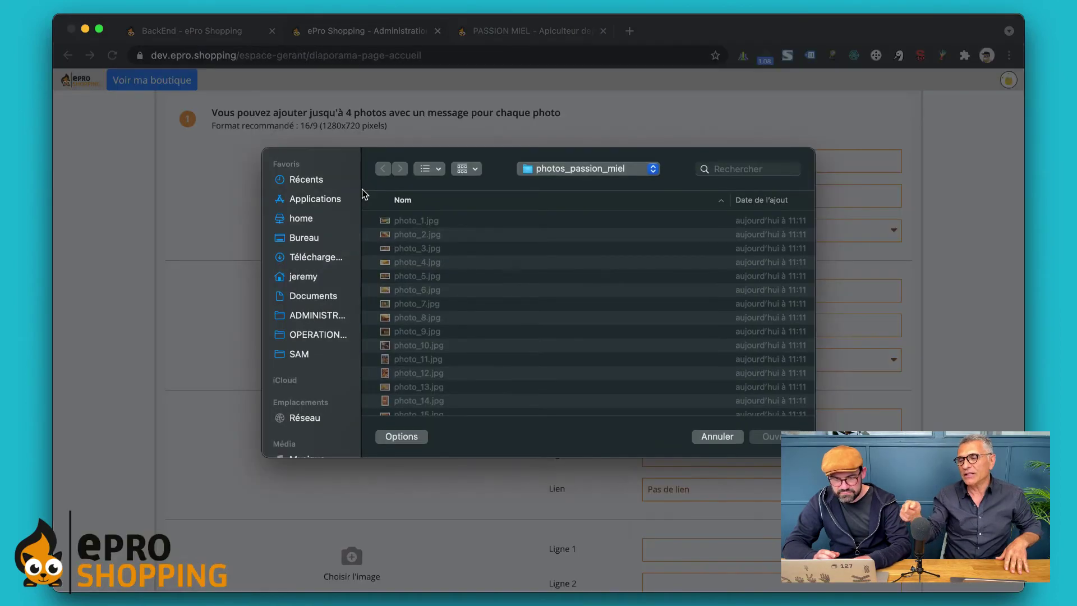
double_click(465, 304)
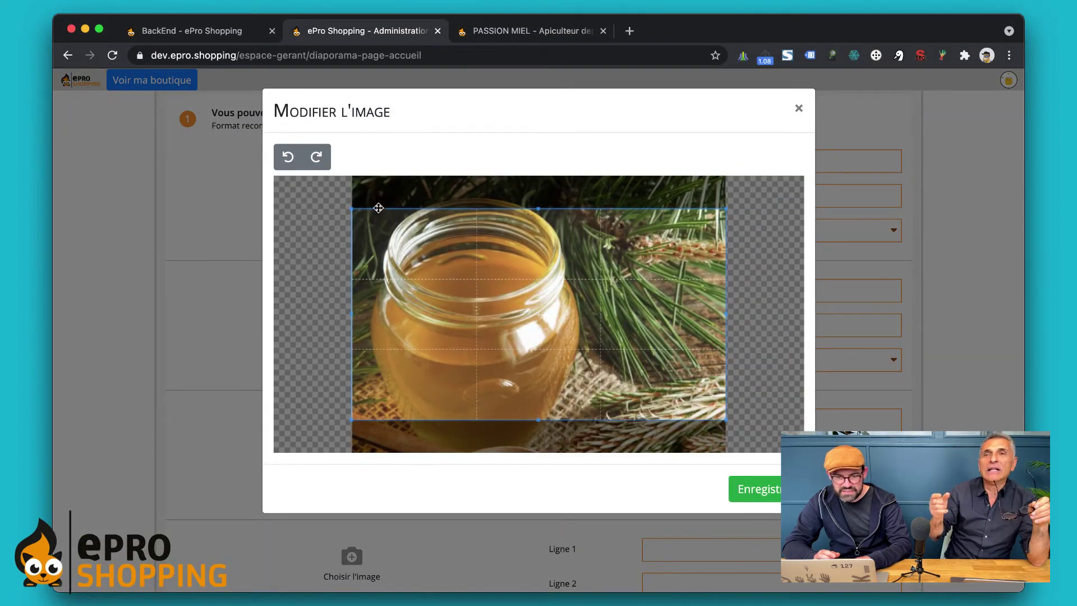
mouse_move(399, 237)
mouse_down()
mouse_move(400, 195)
mouse_move(397, 231)
mouse_up()
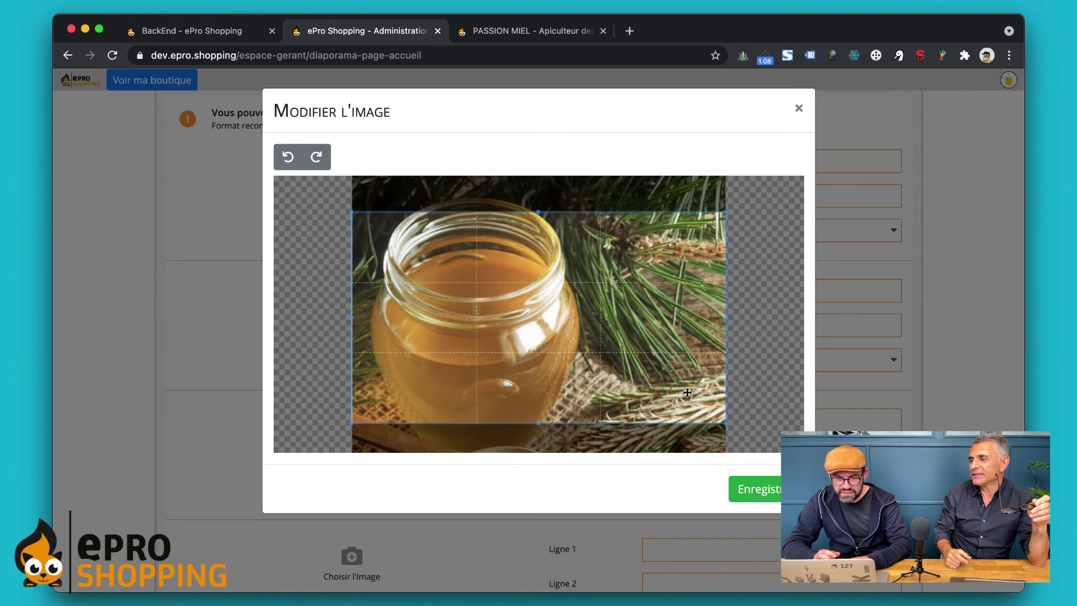
drag(719, 419, 643, 356)
drag(551, 317, 565, 342)
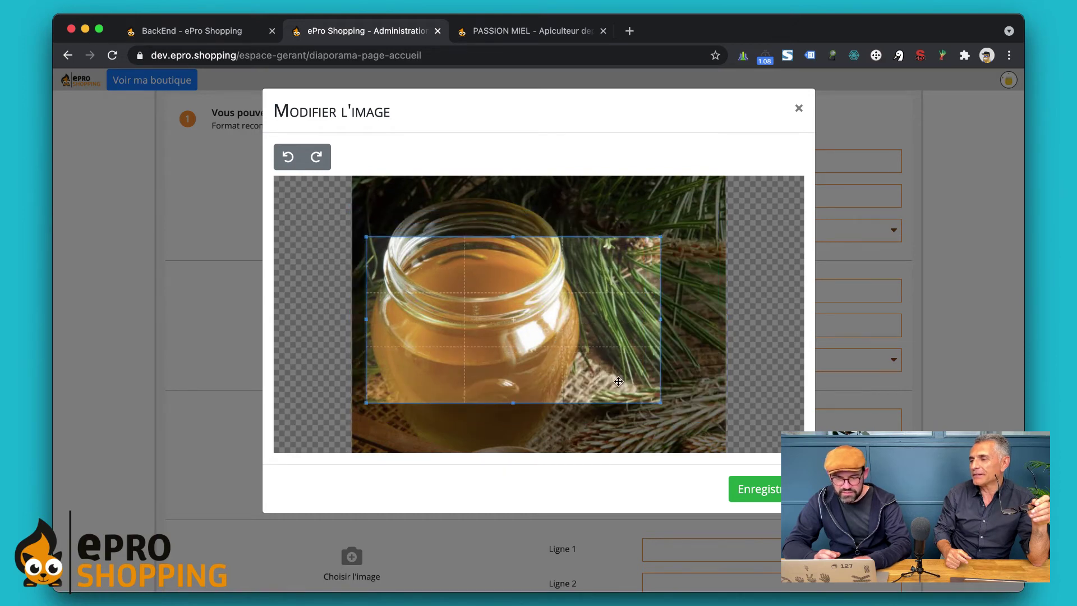
click(798, 108)
Step: Examine the layout thumbnails of the premium and business display modes up close to compare their block arrangements
scroll(605, 347, up, 8)
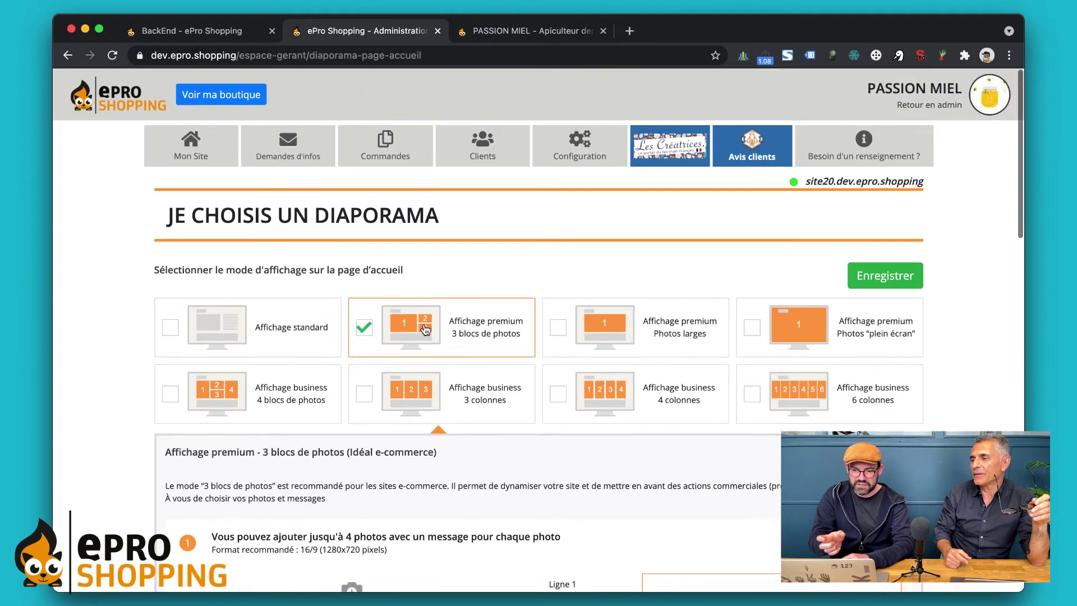
scroll(394, 331, up, 5)
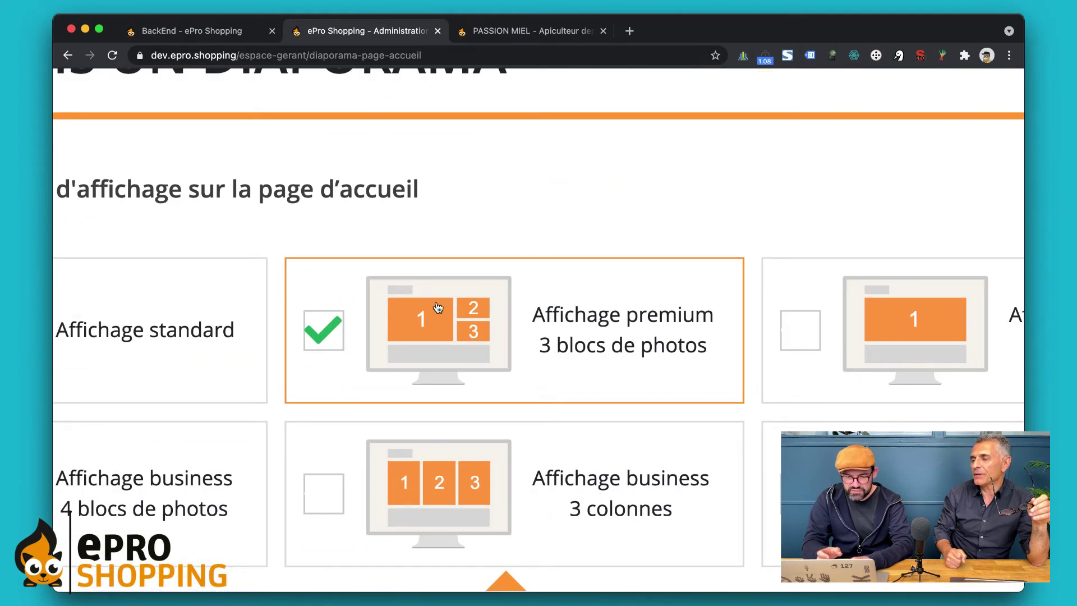
scroll(457, 335, right, 10)
scroll(452, 340, down, 3)
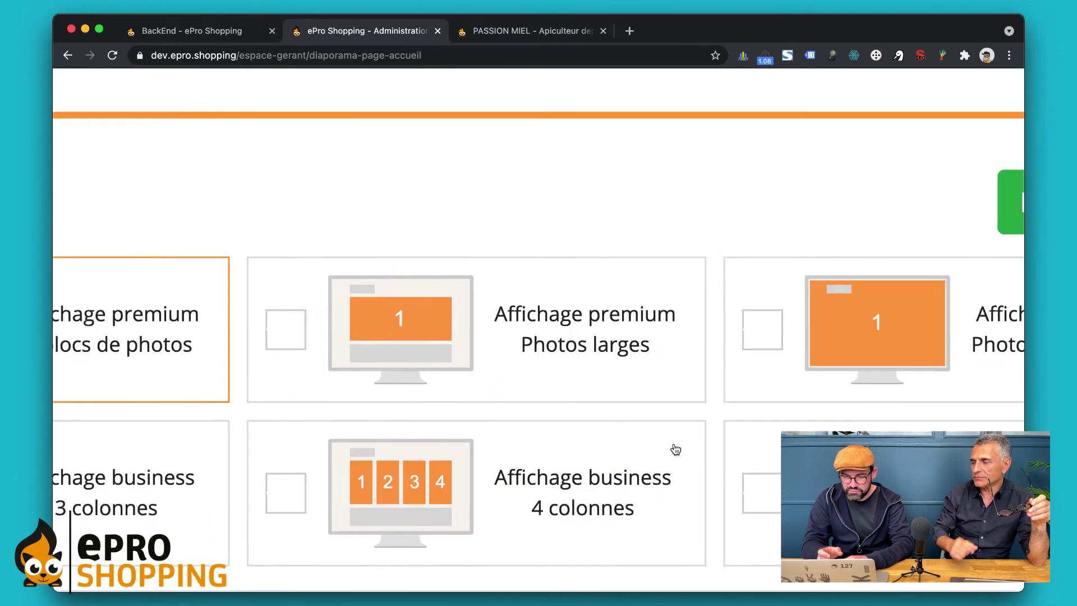
scroll(713, 406, down, 5)
scroll(500, 365, up, 5)
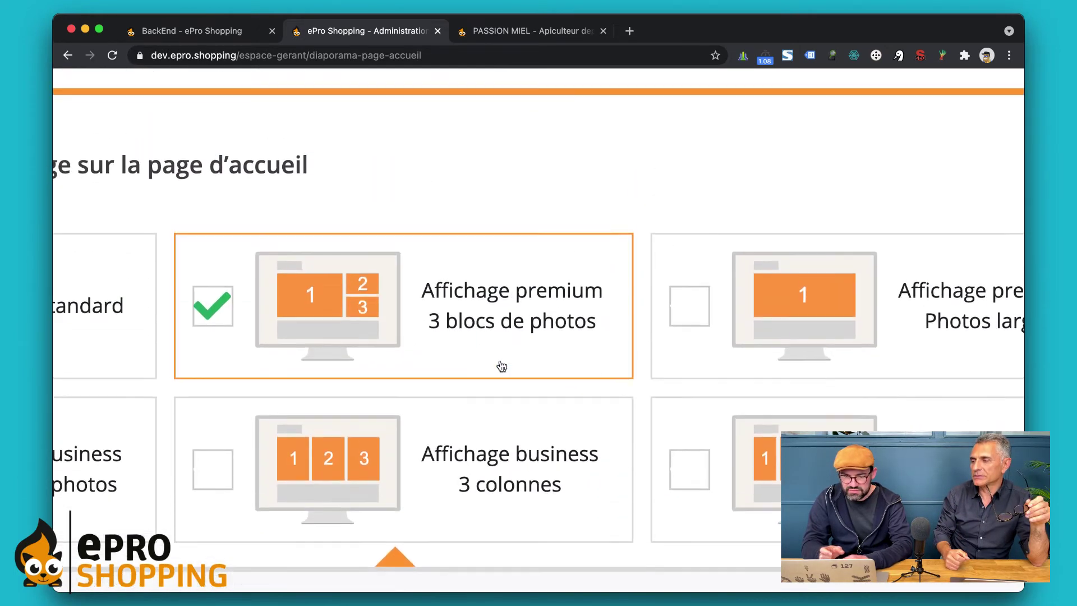
scroll(349, 254, down, 5)
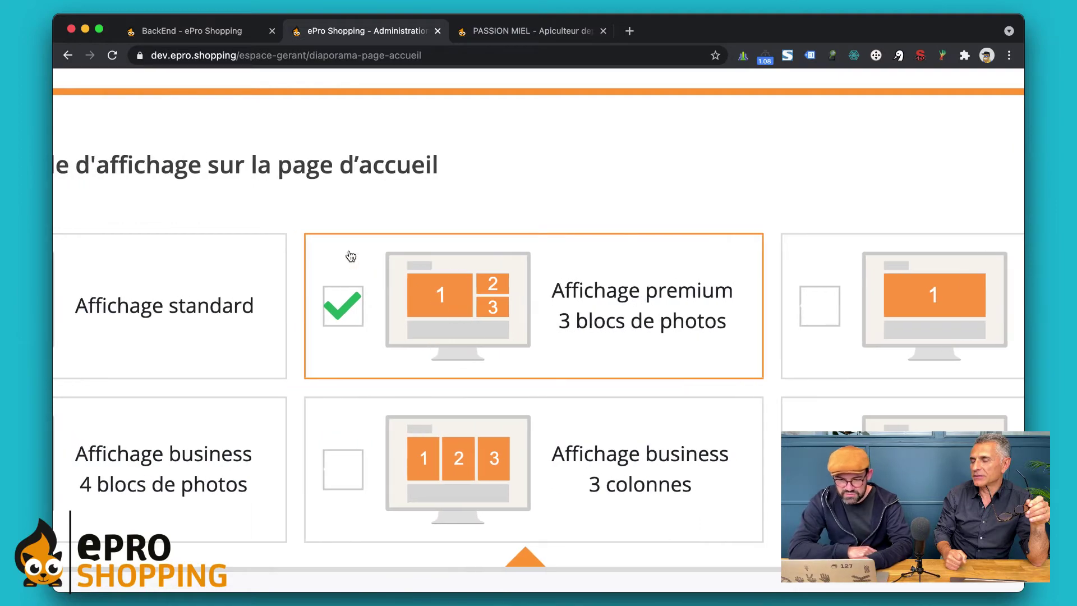
scroll(351, 256, down, 5)
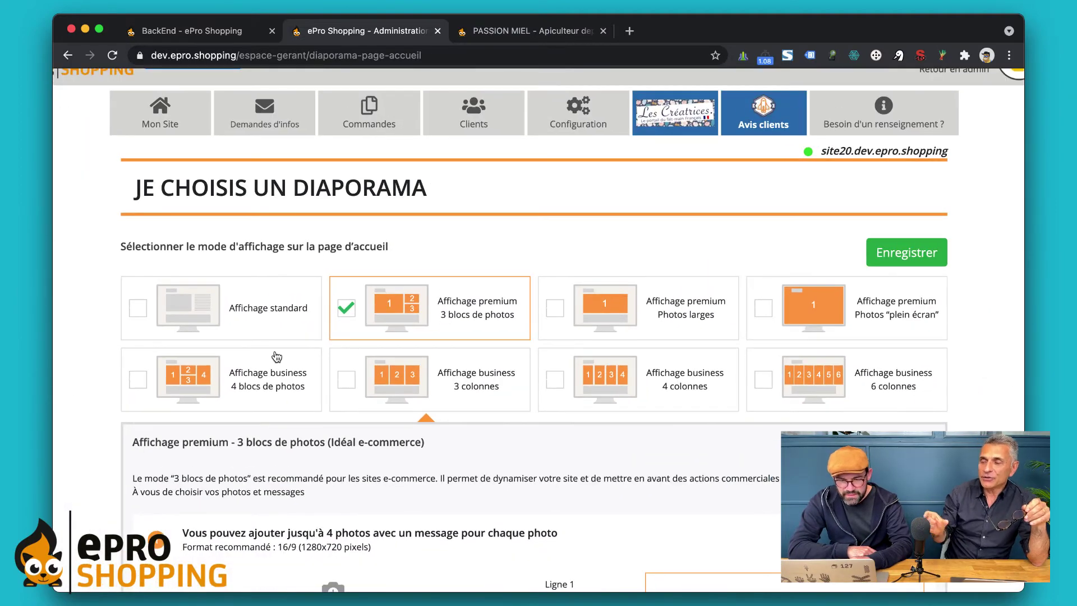
scroll(277, 357, down, 2)
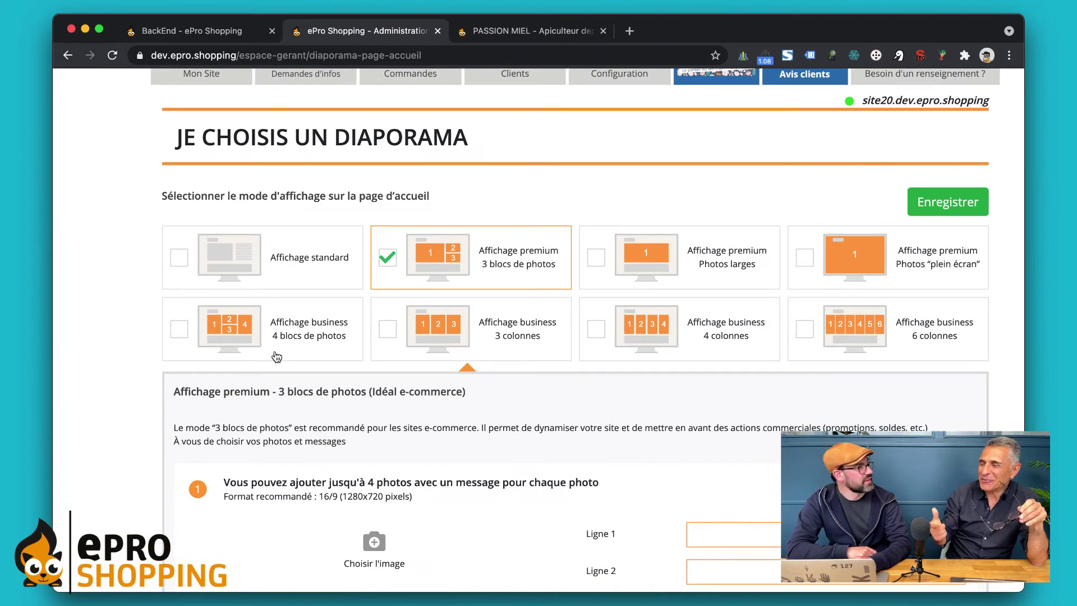